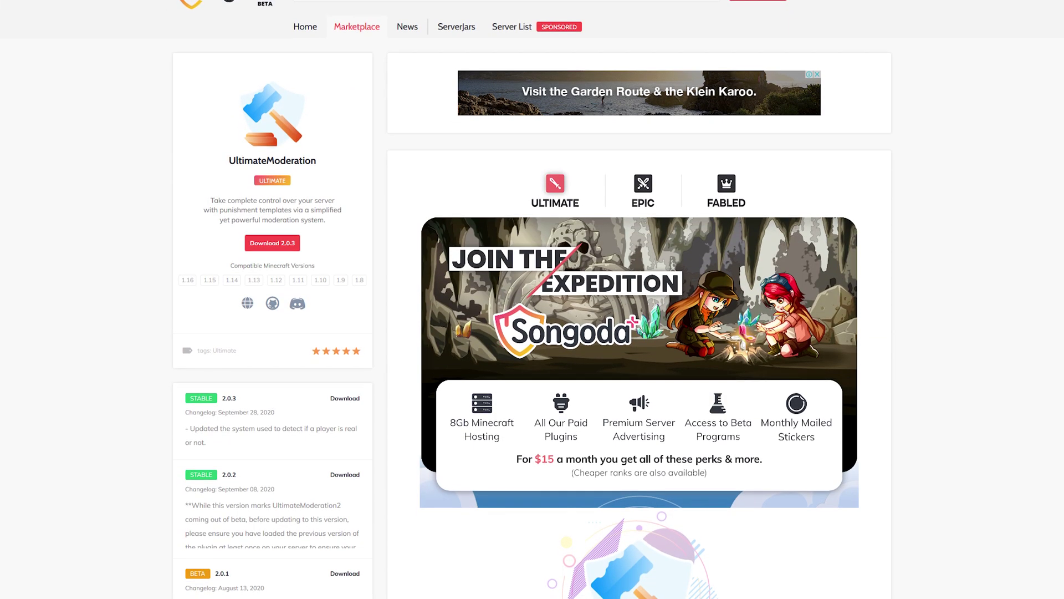
Step: Download version 2.0.3 of the UltimateModeration plugin from its Songoda marketplace page
scroll(533, 300, "down", 2)
scroll(532, 299, "down", 3)
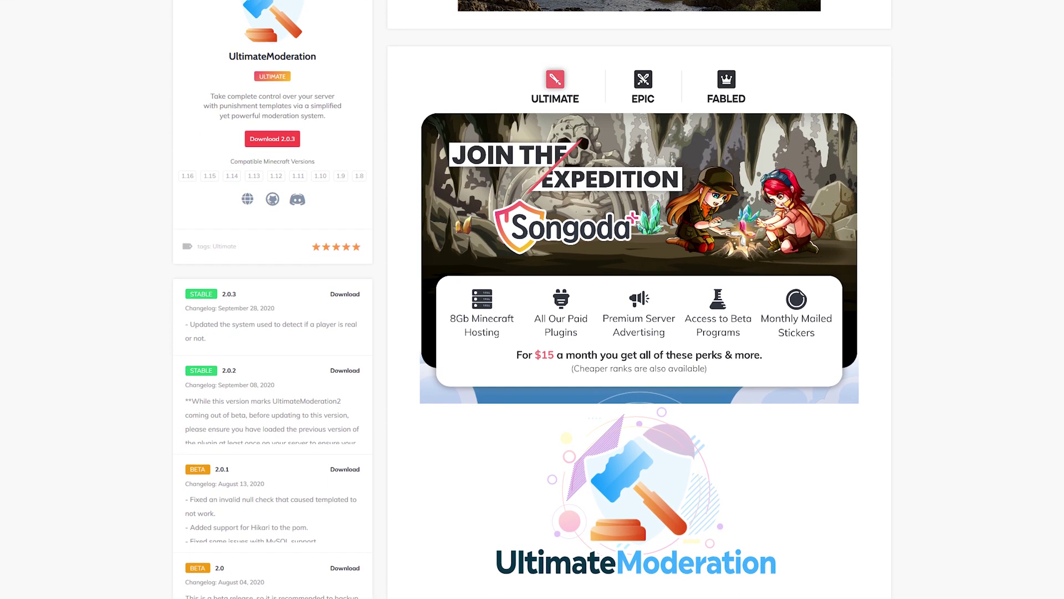
scroll(532, 299, "down", 7)
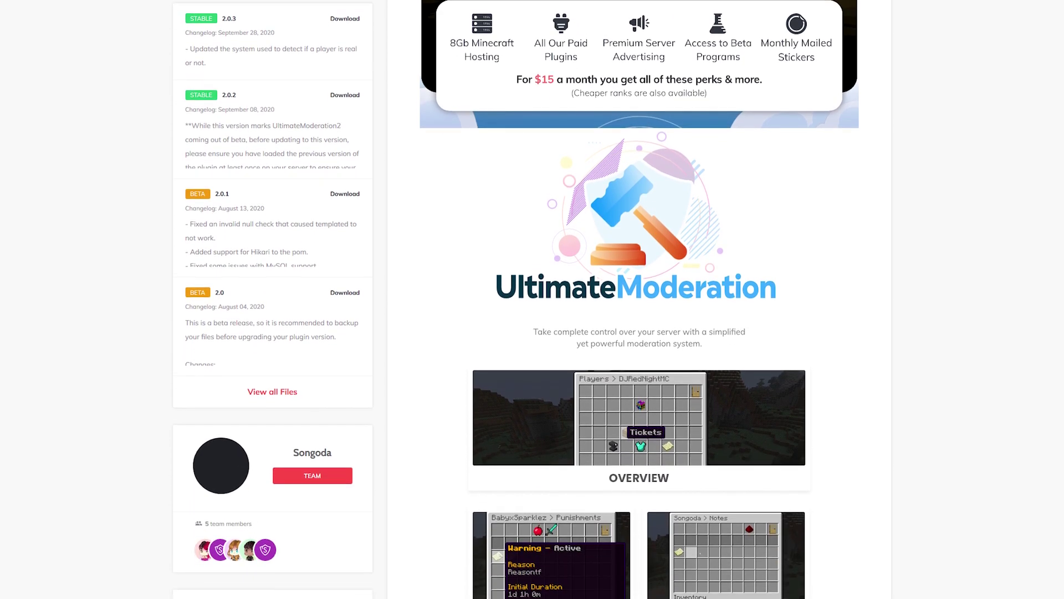
scroll(532, 299, "down", 8)
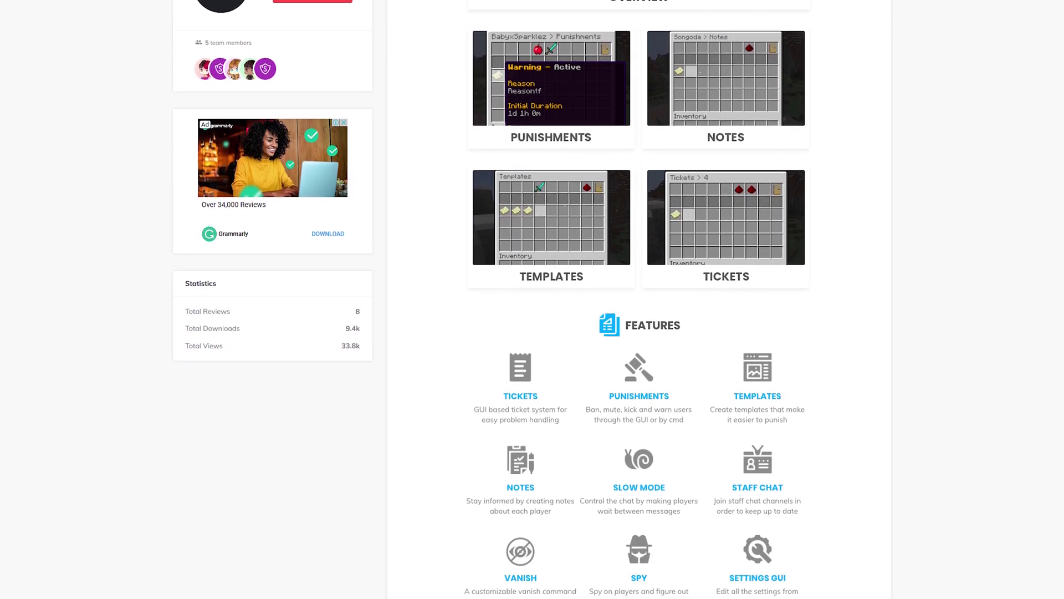
scroll(532, 299, "down", 3)
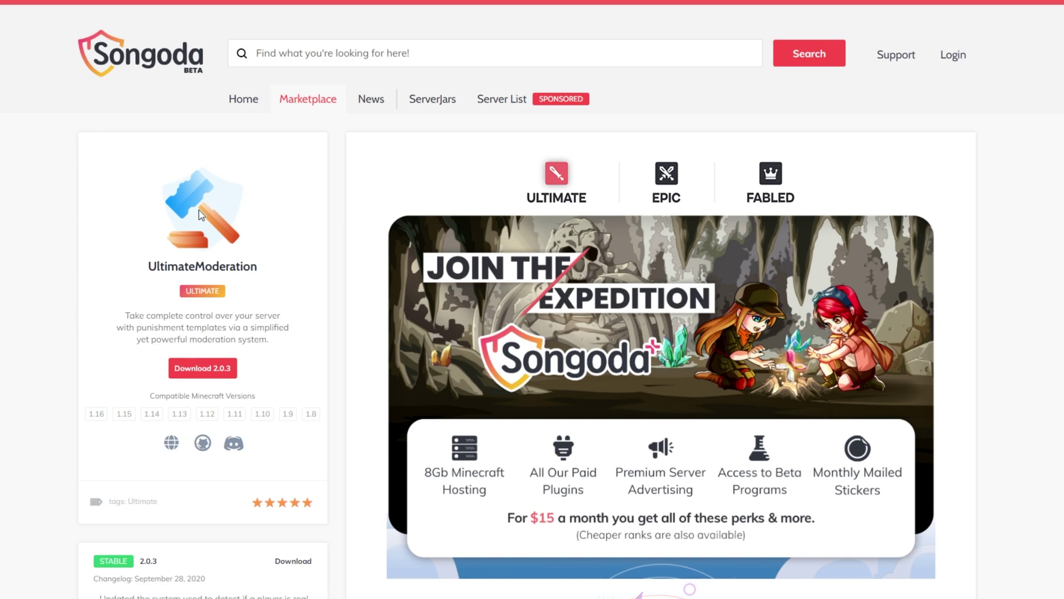
left_click(186, 372)
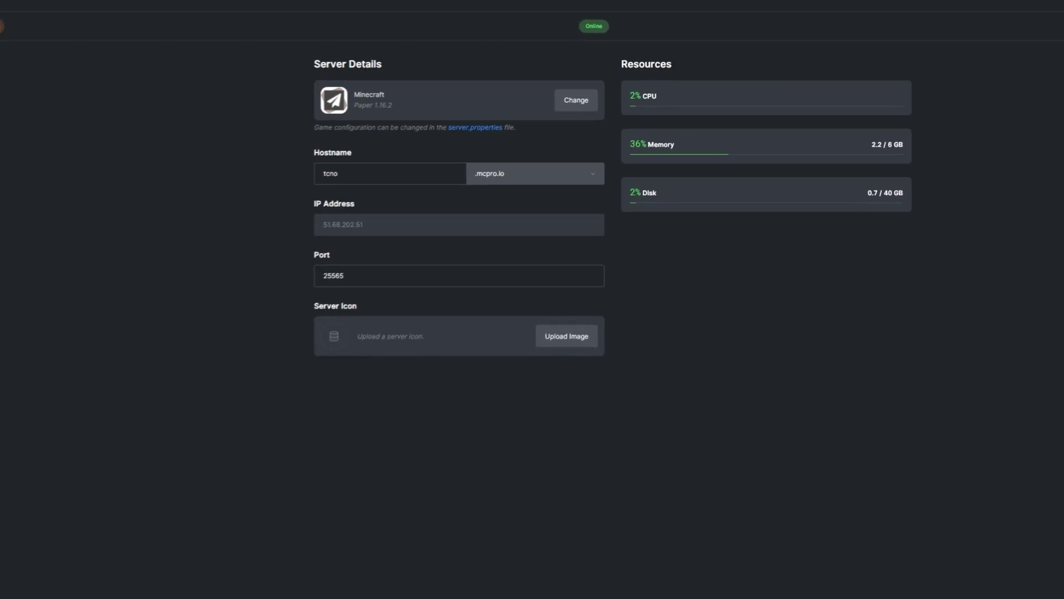
Step: Upload the downloaded UltimateModeration-2.0.3.jar to the plugins folder in the server's files
left_click(33, 78)
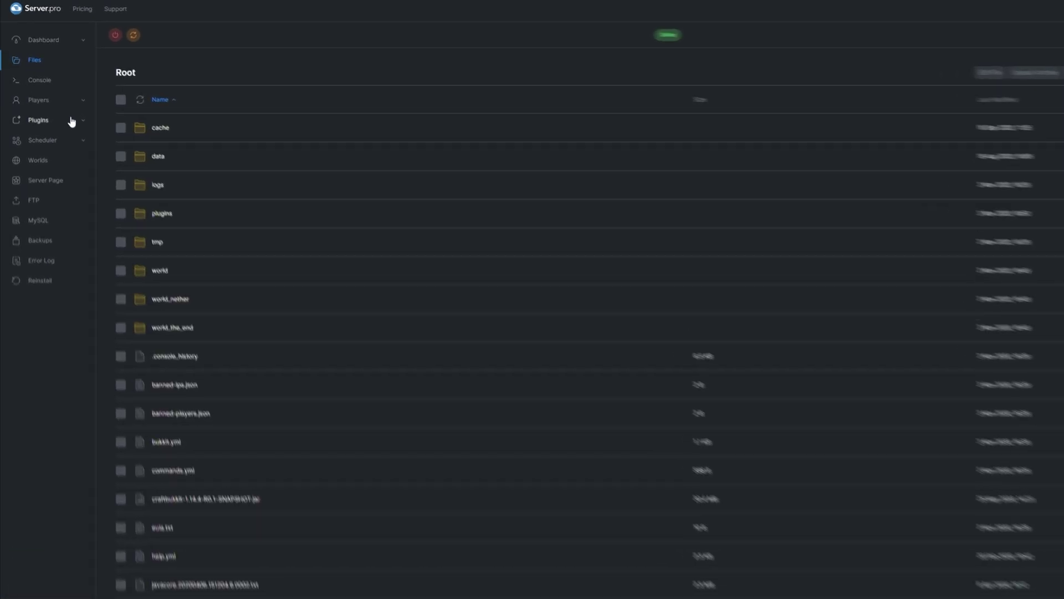
left_click(153, 204)
left_click(1029, 67)
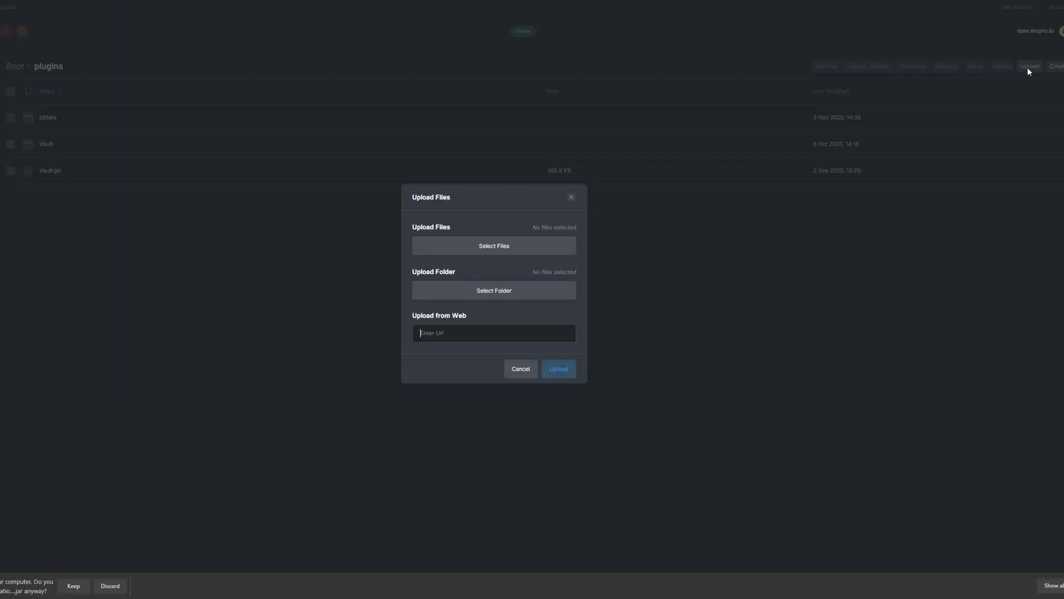
left_click(75, 586)
left_click_drag(74, 586, 485, 331)
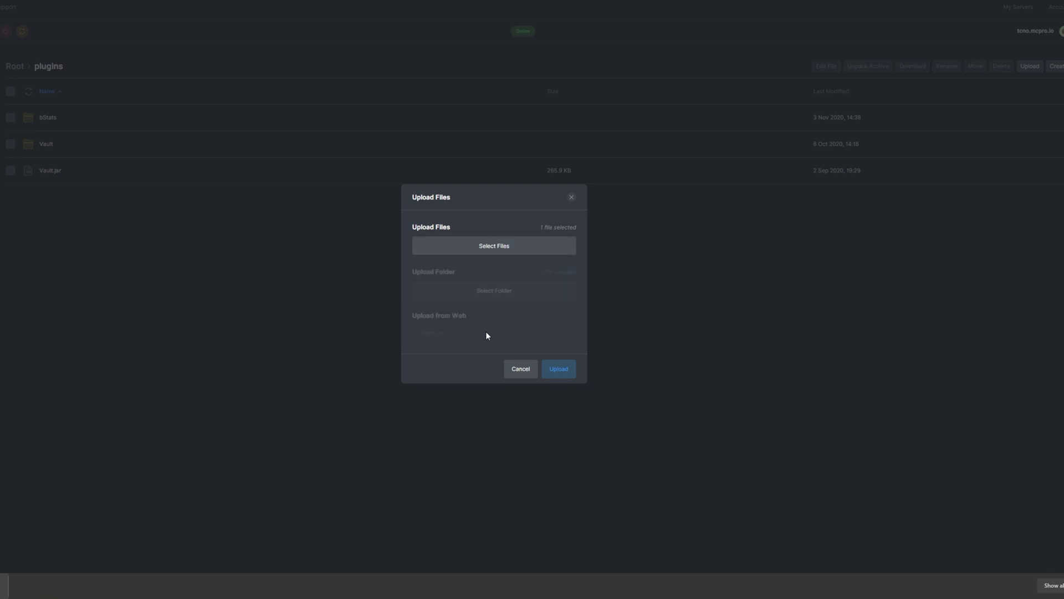
left_click(551, 369)
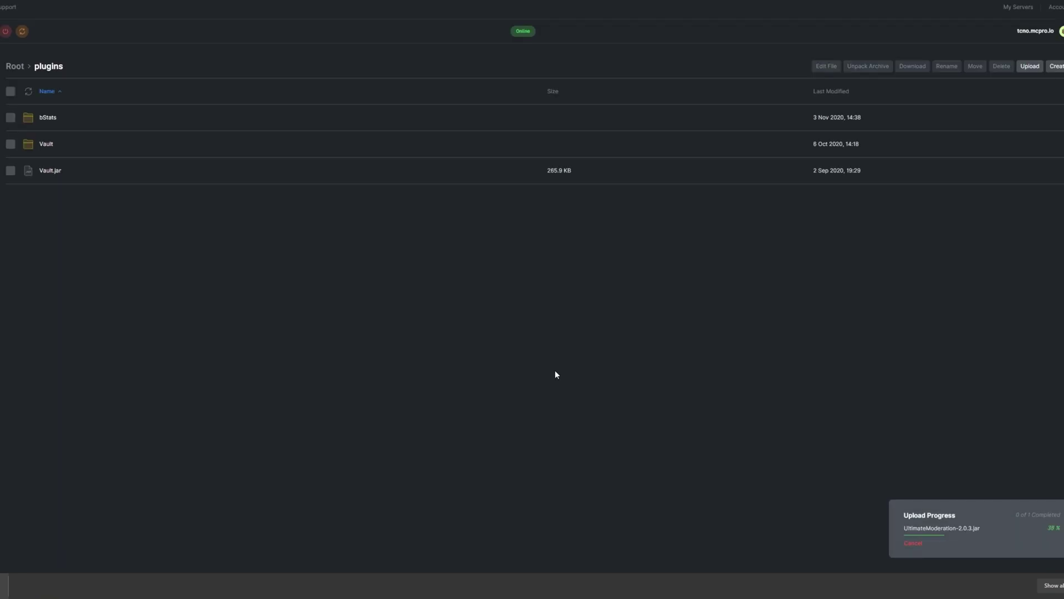
Step: Restart the Minecraft server and open a page in its plugins section
left_click(24, 31)
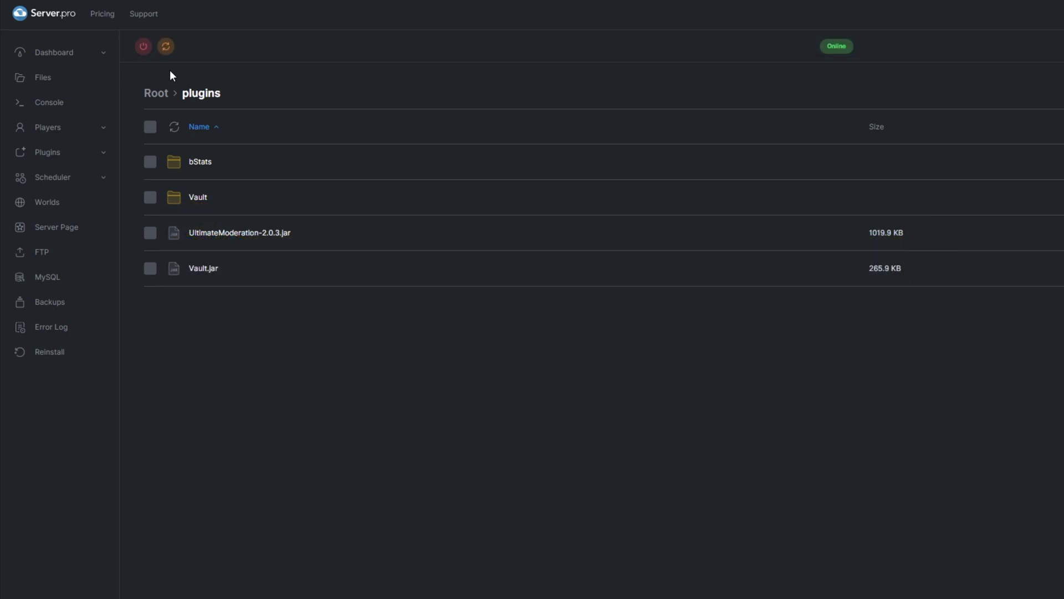
left_click(94, 155)
left_click(77, 211)
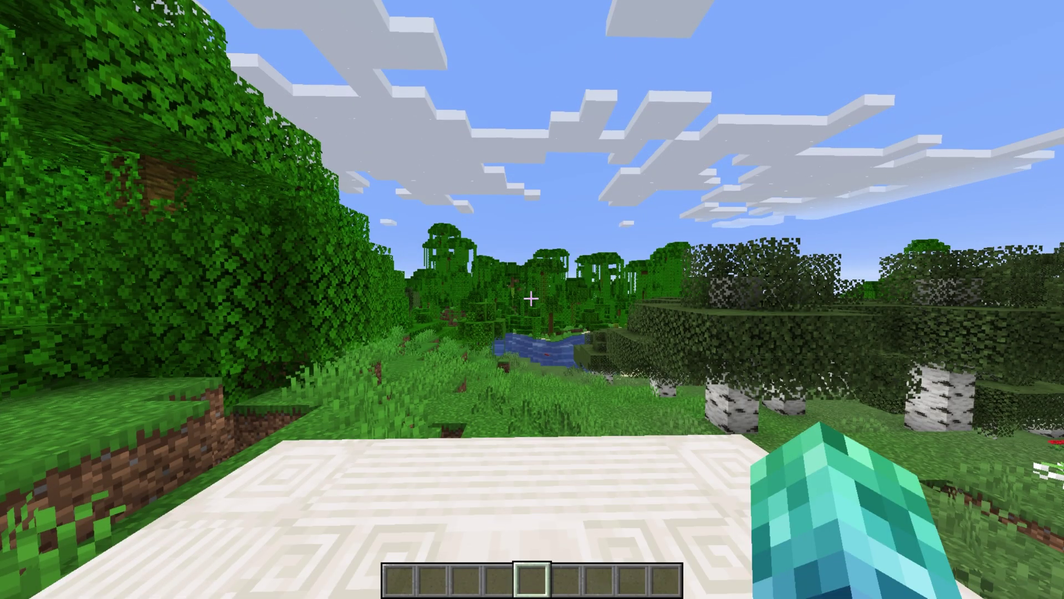
Step: Switch to Minecraft, open the moderation panel with the /um command, and close it after a look
type("/um")
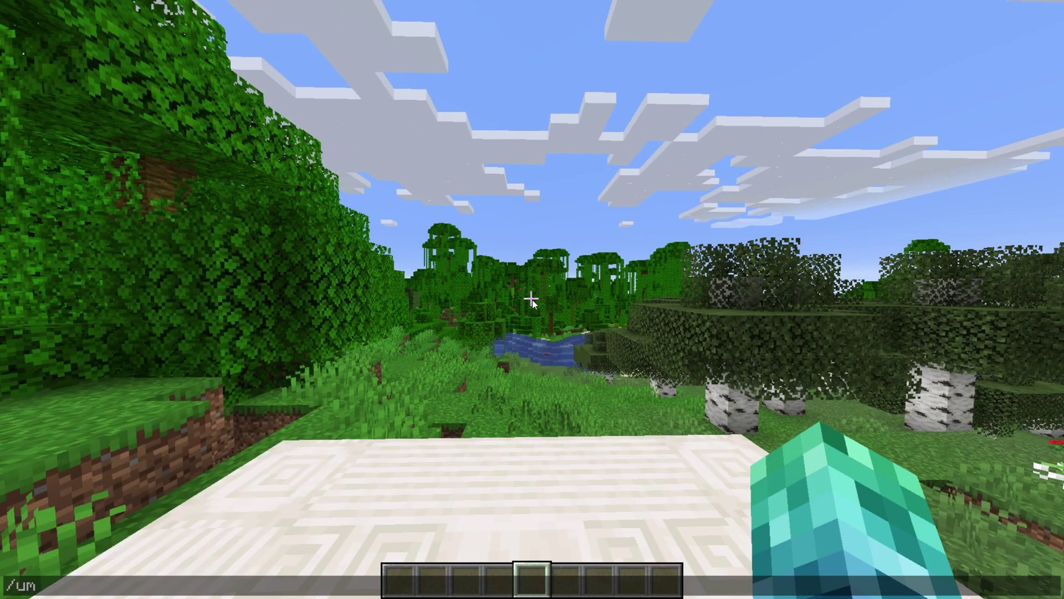
key("Return")
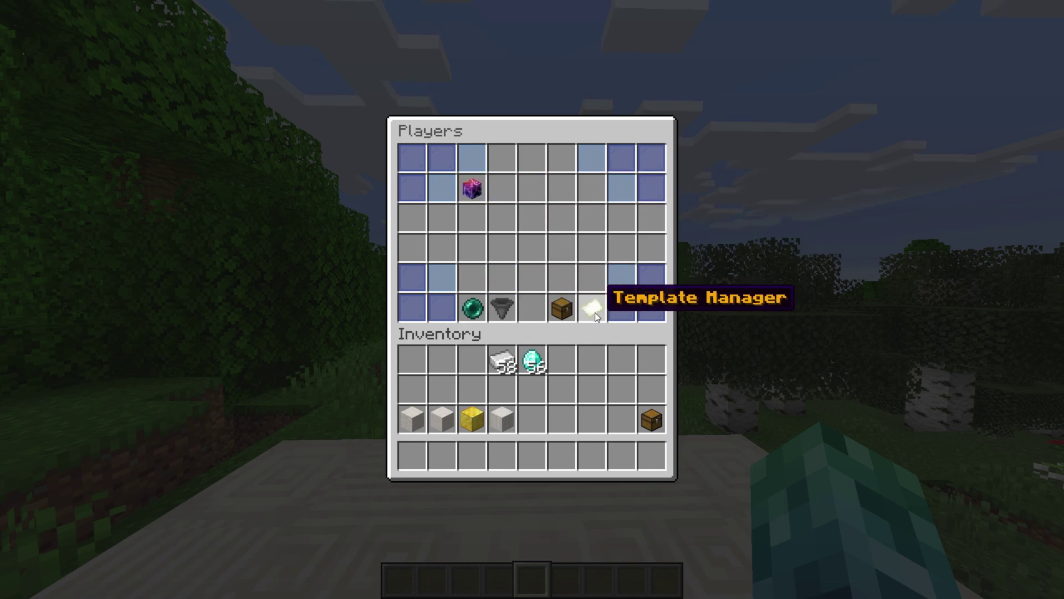
key("Escape")
Step: Run /um help and read through the full list of UltimateModeration commands in the chat
key("slash")
type("um he")
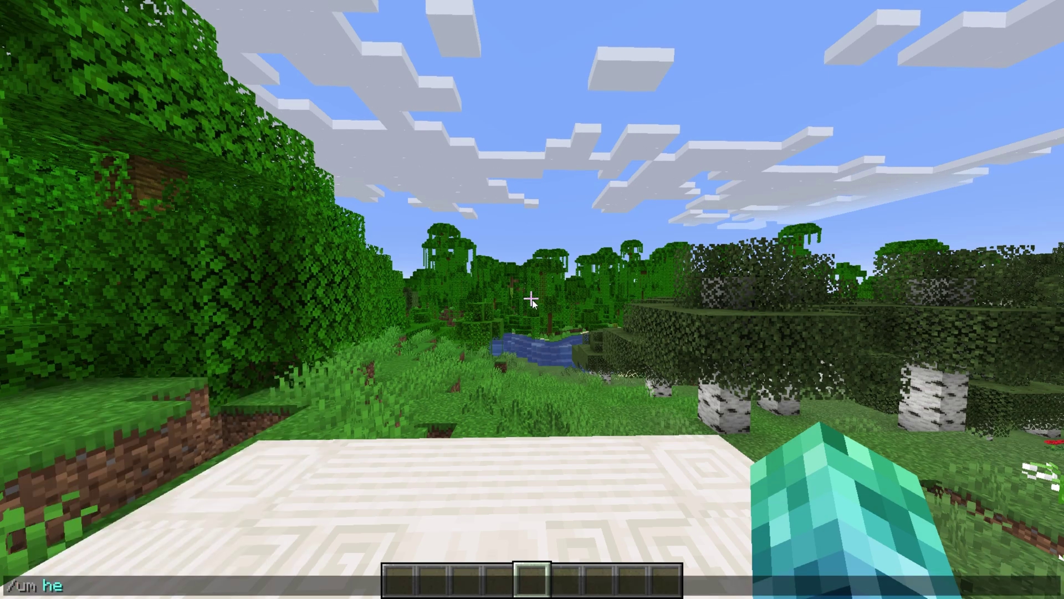
type("lp")
key("Return")
key("t")
scroll(400, 377, "up", 15)
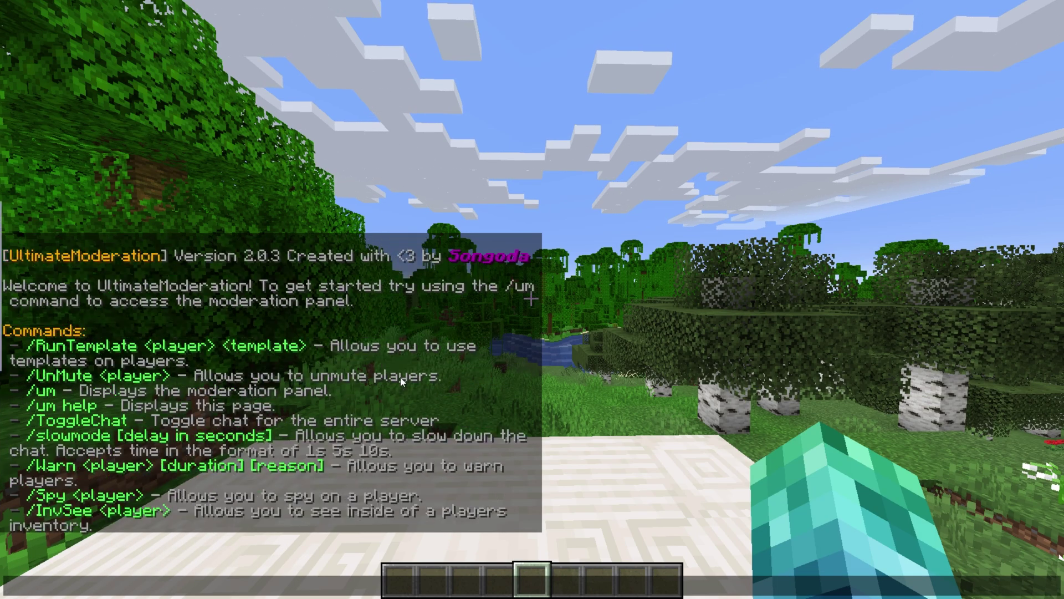
key("Escape")
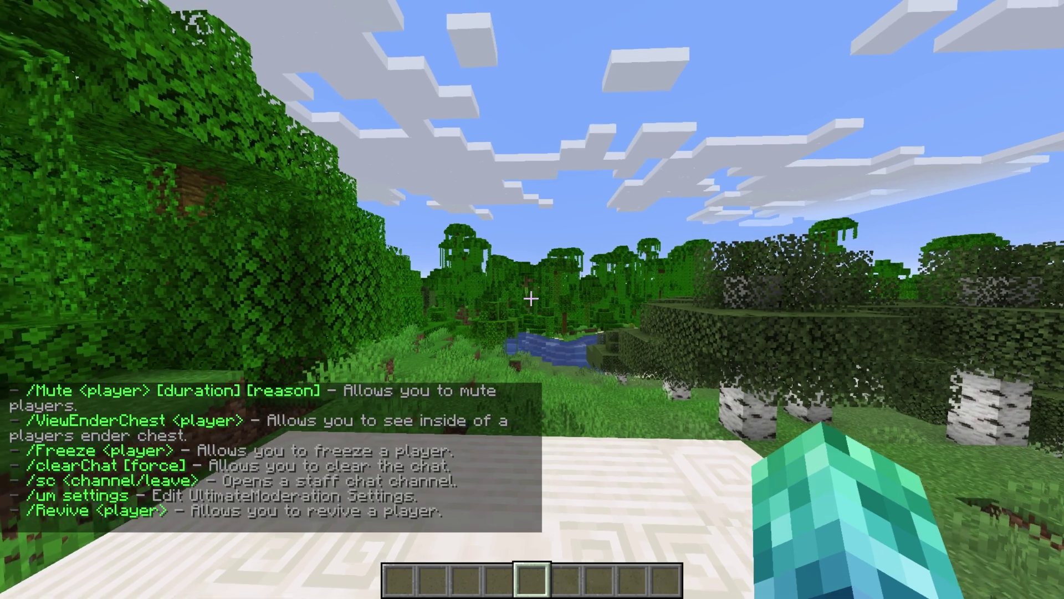
key("t")
key("Escape")
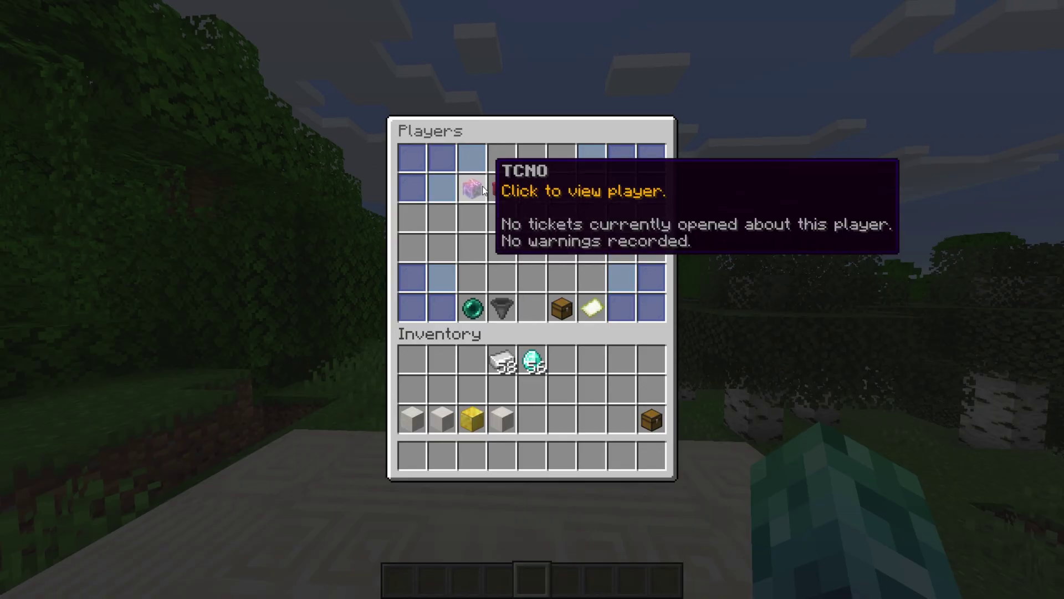
Step: Cycle the moderation panel's player filter through its online and offline options, ending on Both
left_click(510, 311)
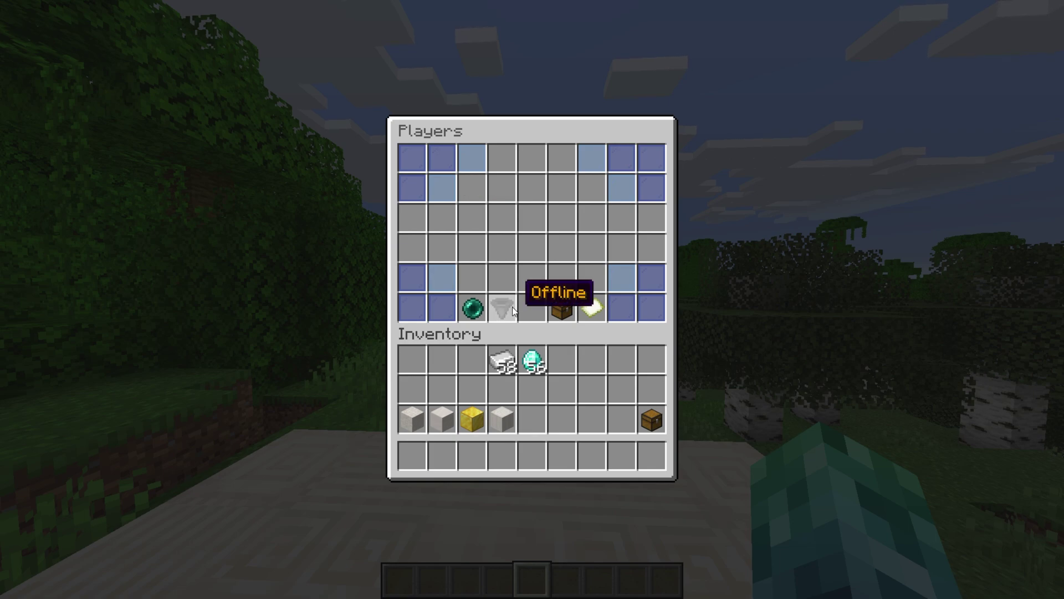
left_click(511, 310)
left_click(512, 310)
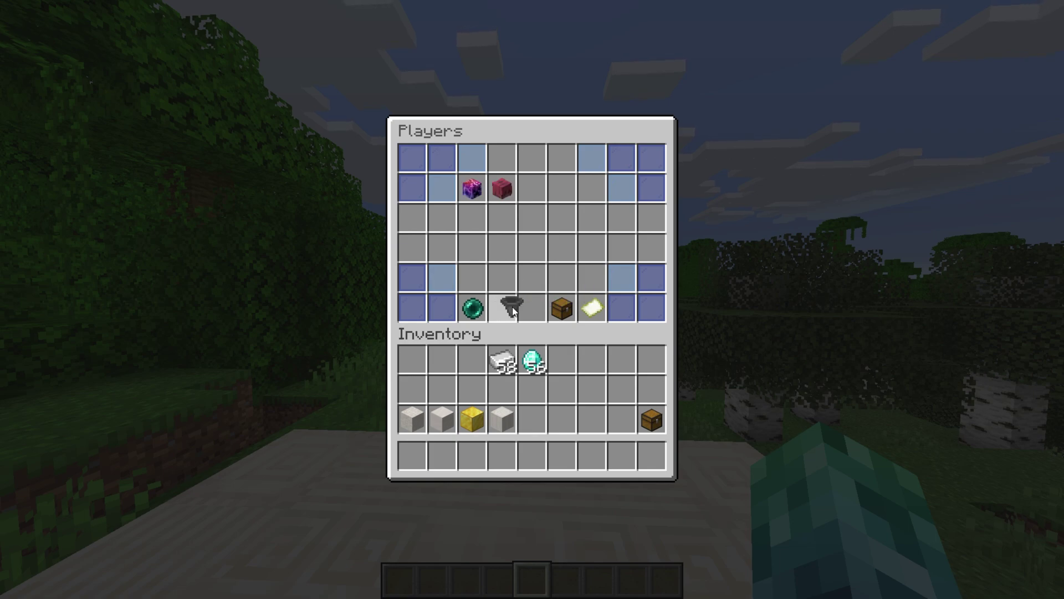
left_click(513, 310)
left_click(513, 311)
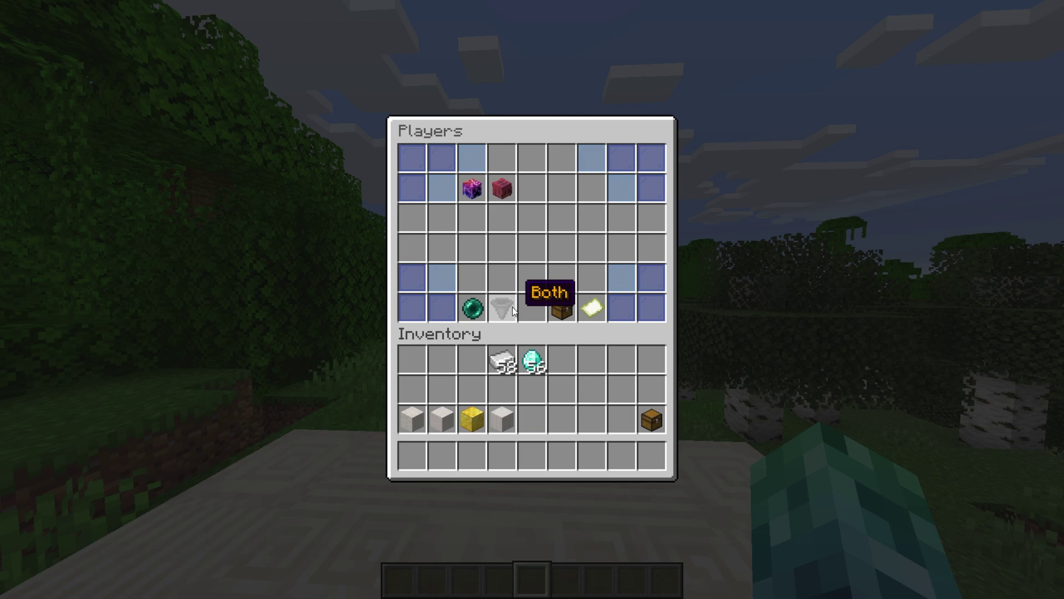
Step: Search the moderation panel's player list for "cn"
left_click(472, 306)
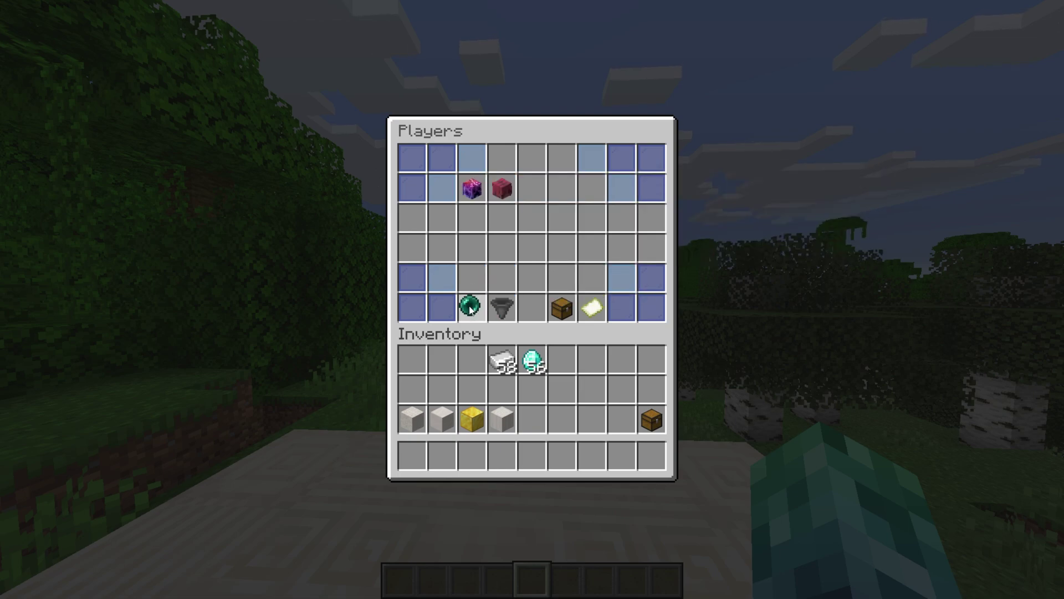
key("BackSpace")
key("BackSpace")
key("BackSpace")
key("BackSpace")
key("BackSpace")
key("BackSpace")
key("BackSpace")
key("BackSpace")
key("BackSpace")
key("BackSpace")
key("BackSpace")
type("cn")
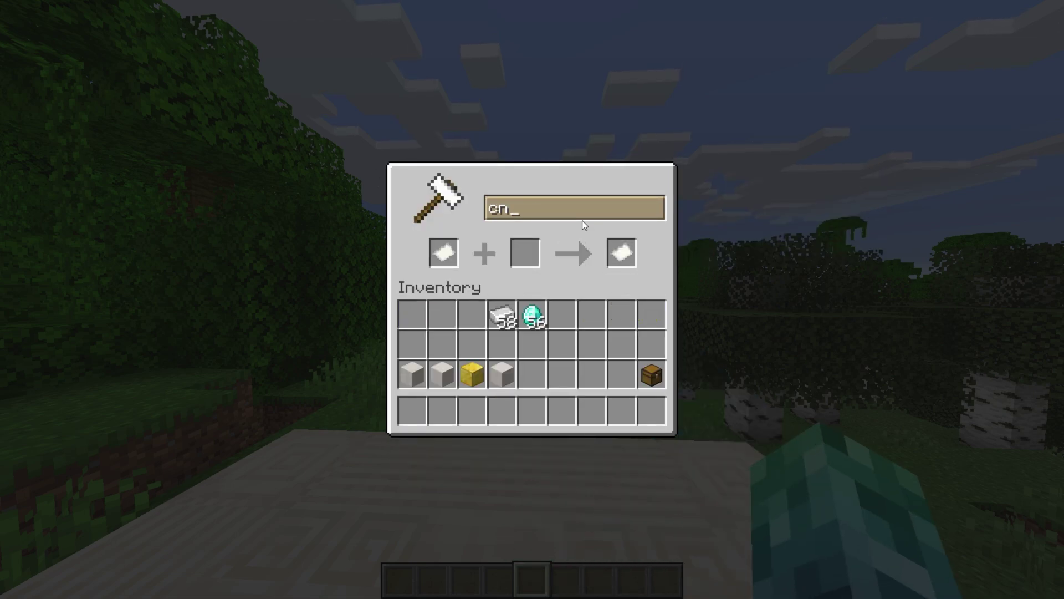
left_click(621, 253)
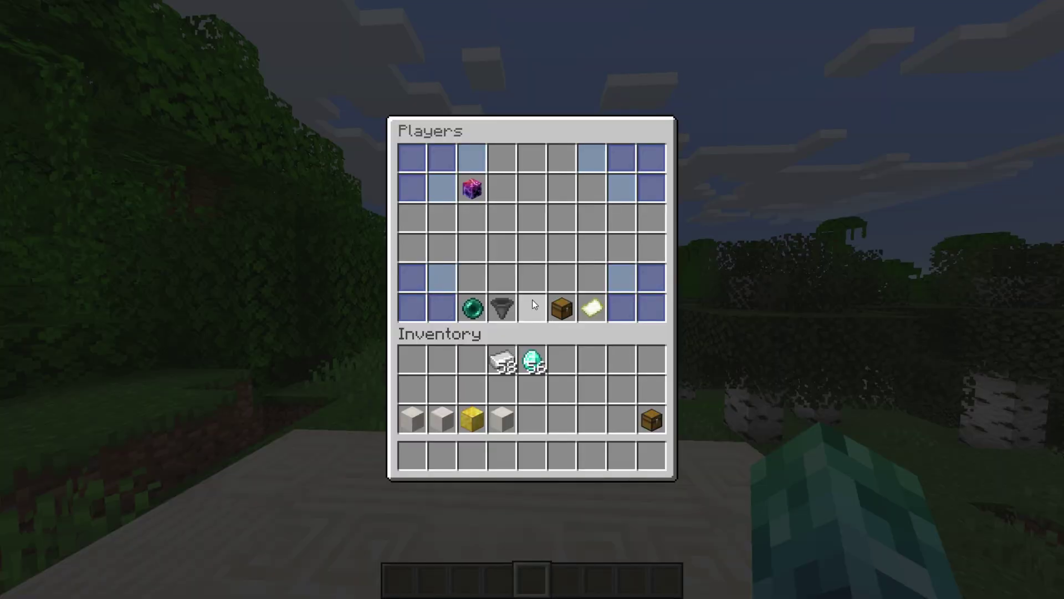
Step: Open the found player's moderation page and look at their tickets and punishments
left_click(469, 191)
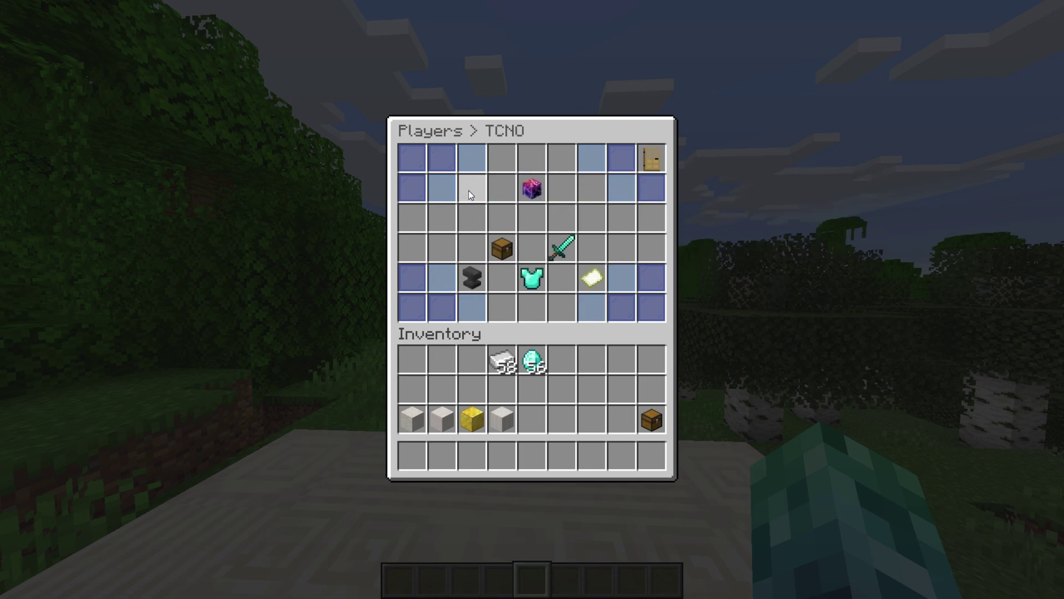
left_click(510, 254)
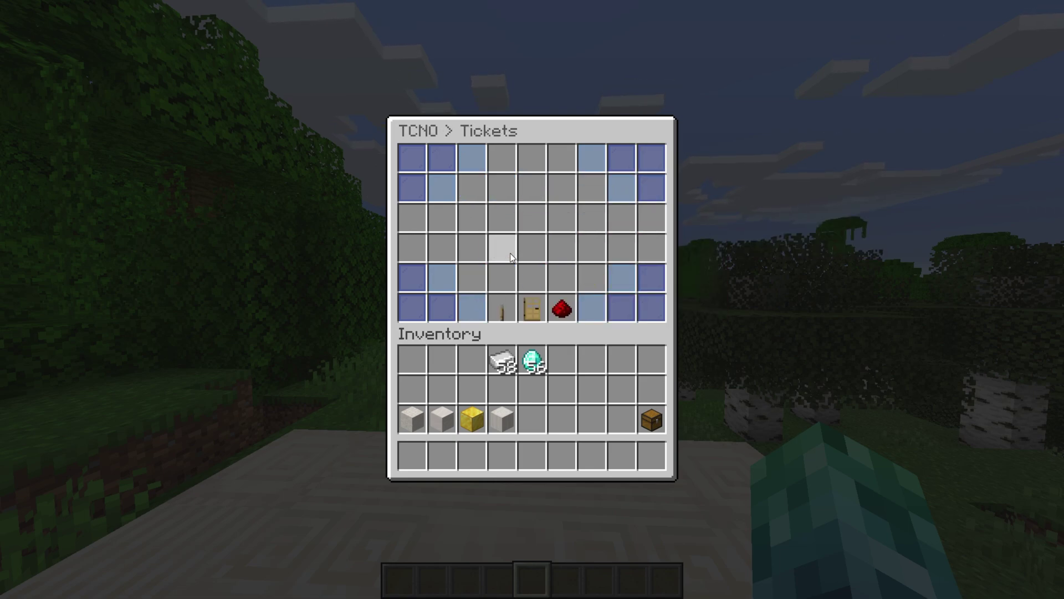
left_click(523, 303)
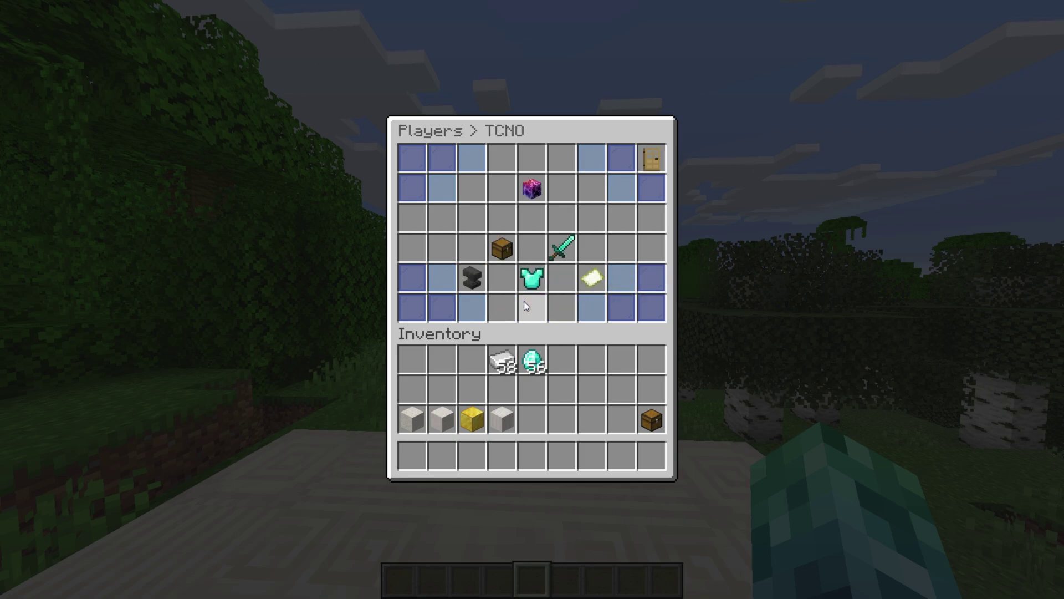
left_click(559, 248)
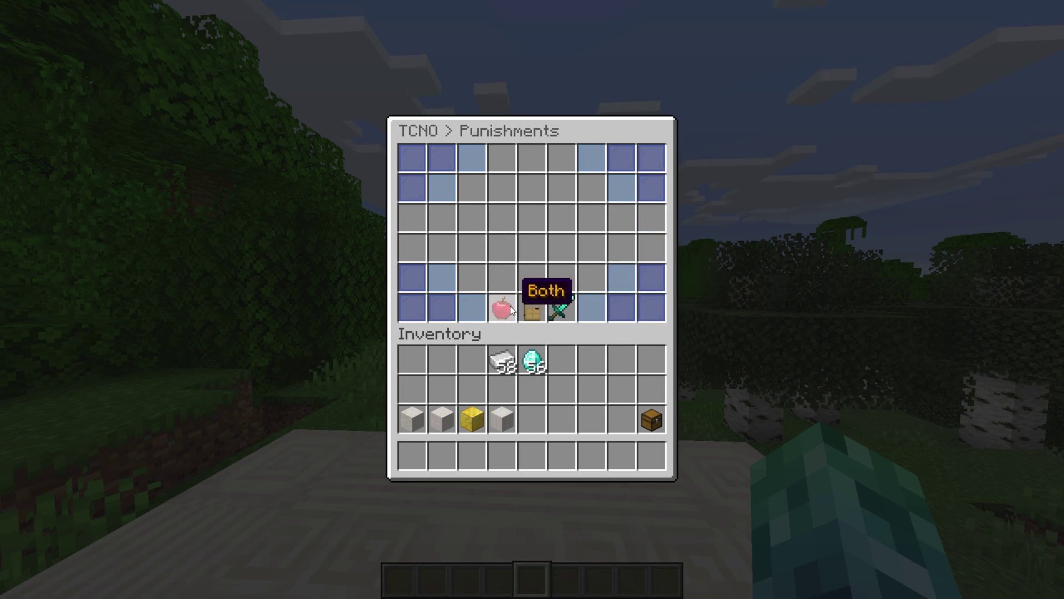
left_click(529, 306)
Step: Add a note reading "Test note" to the player's notes and select it
left_click(590, 278)
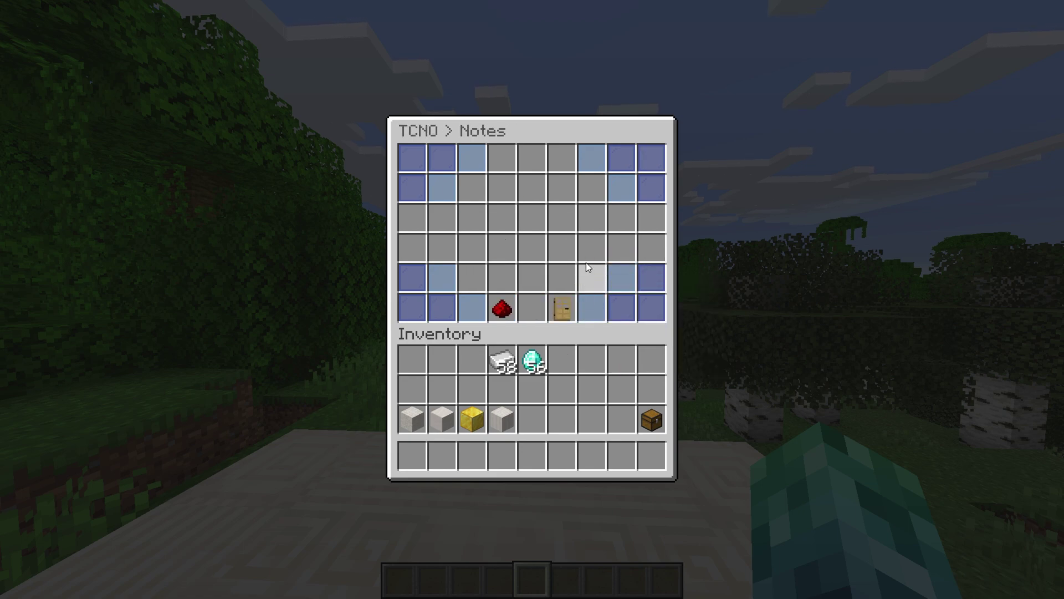
left_click(502, 307)
type("tTest note")
key("Return")
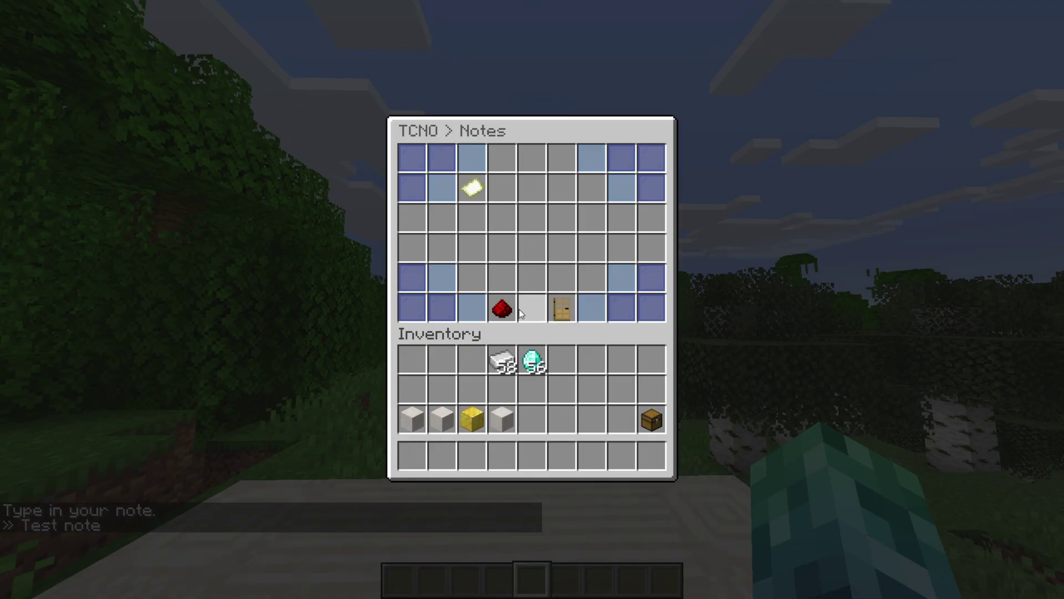
left_click(475, 185)
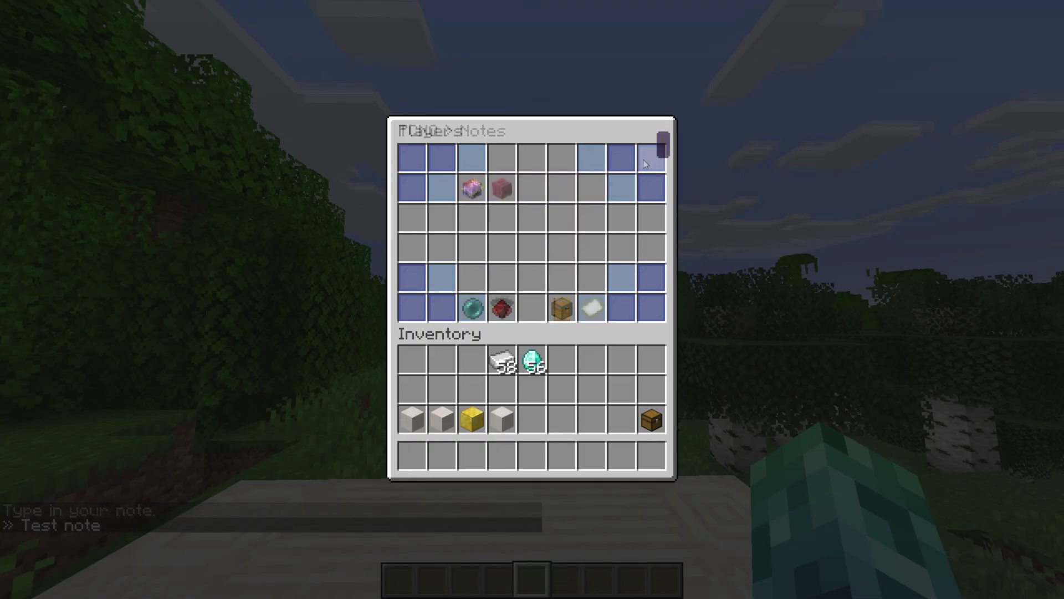
Step: Look at the server-wide tickets list and return to the player list
left_click(558, 306)
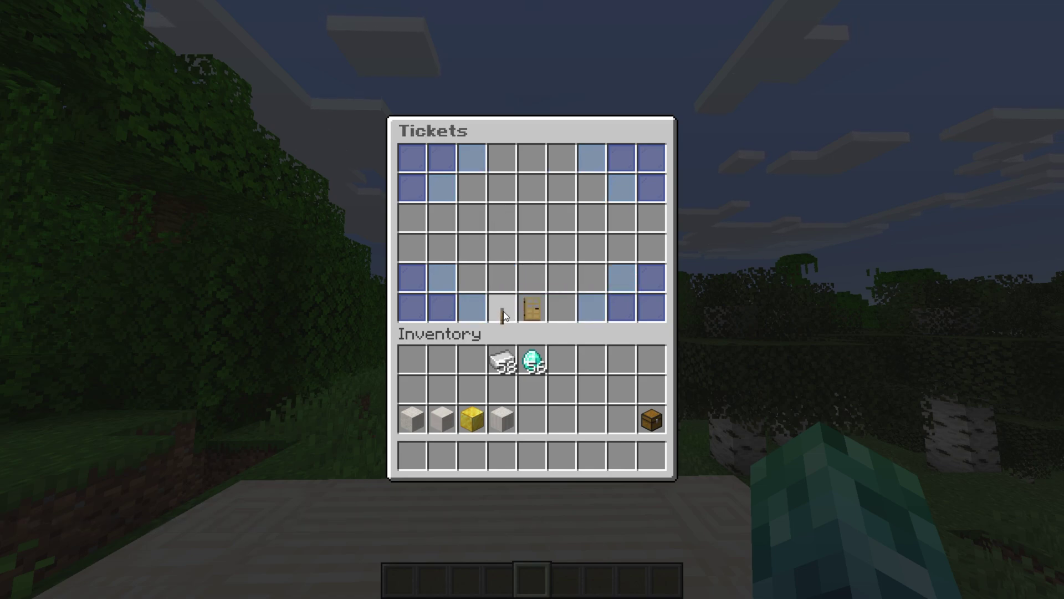
left_click(533, 312)
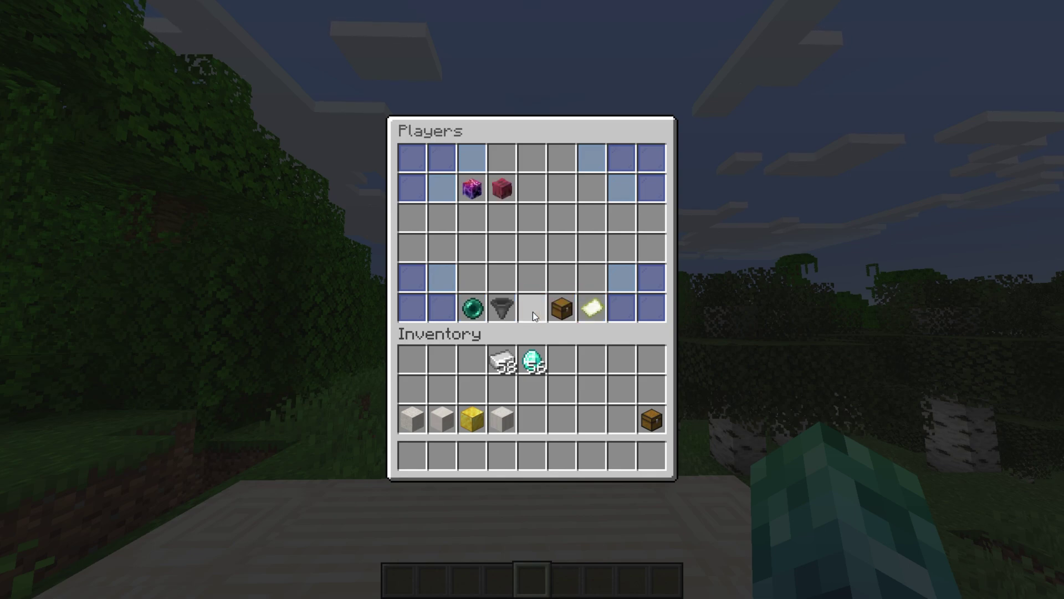
left_click(480, 195)
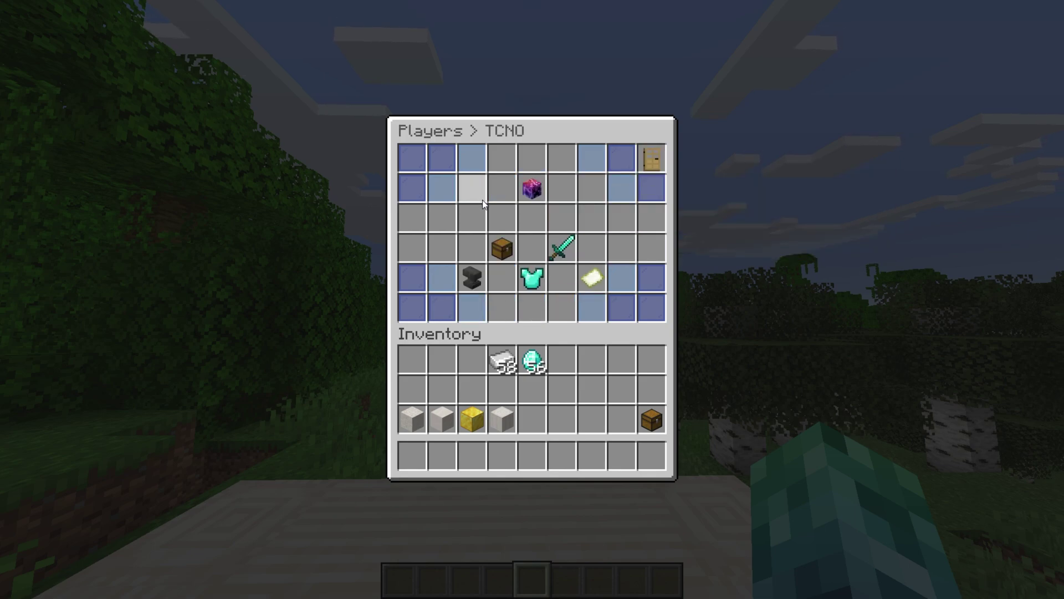
left_click(510, 248)
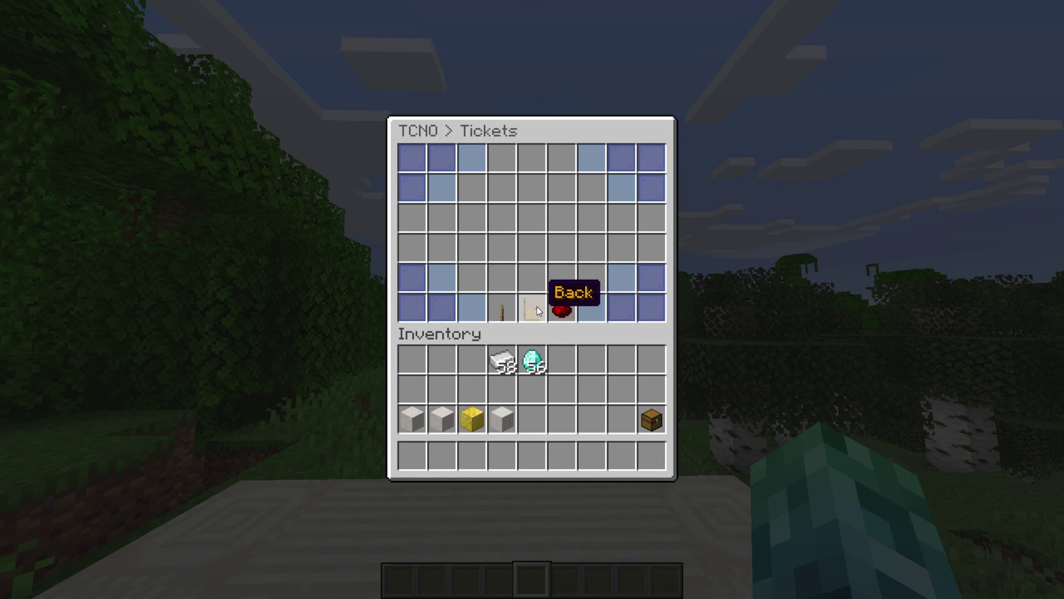
left_click(560, 308)
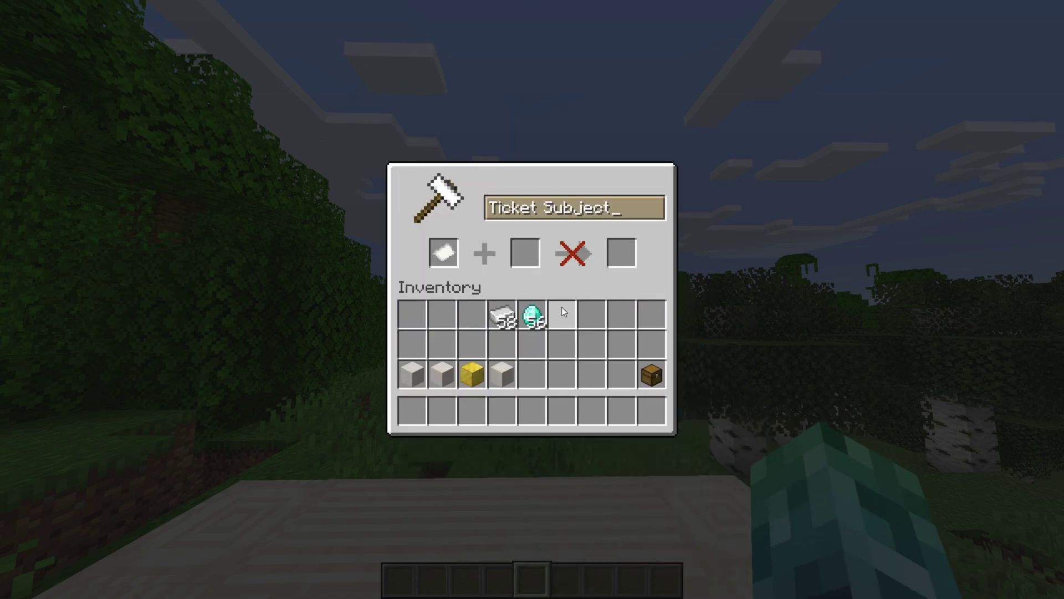
key("Escape")
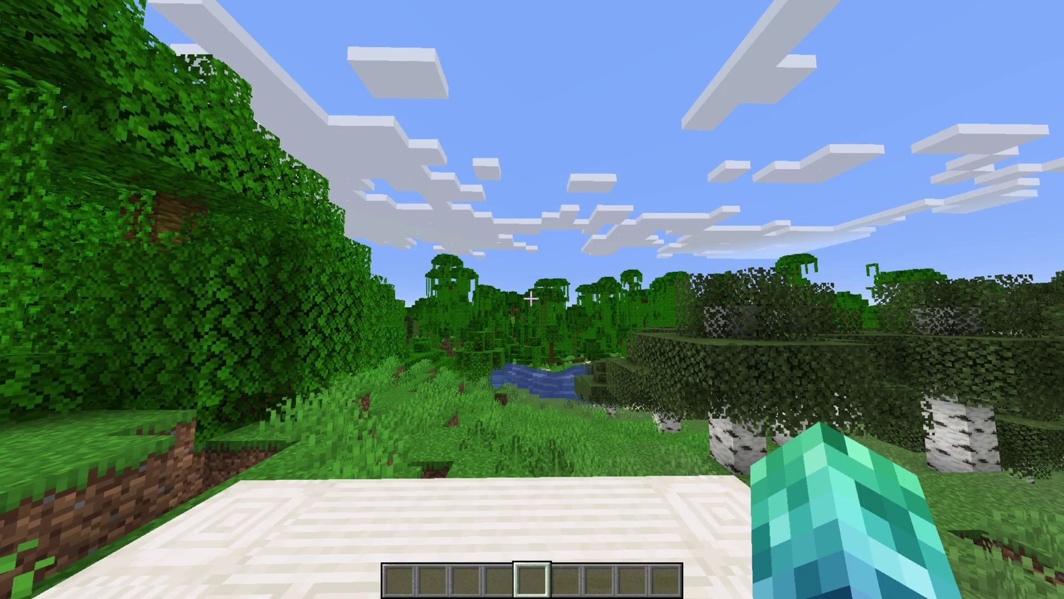
Step: Open the player's tickets with /ticket and create a Player Report ticket with the subject "ESP"
type("/ticket")
key("Return")
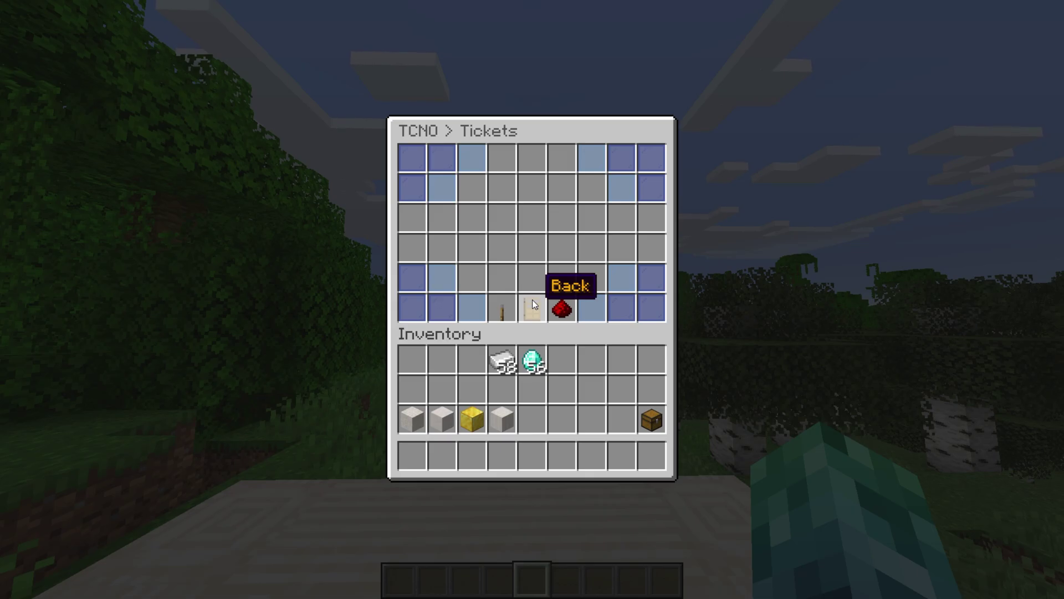
left_click(559, 308)
key("BackSpace")
key("BackSpace")
key("BackSpace")
key("BackSpace")
key("BackSpace")
key("BackSpace")
key("BackSpace")
key("BackSpace")
key("BackSpace")
key("BackSpace")
key("BackSpace")
key("BackSpace")
key("BackSpace")
key("BackSpace")
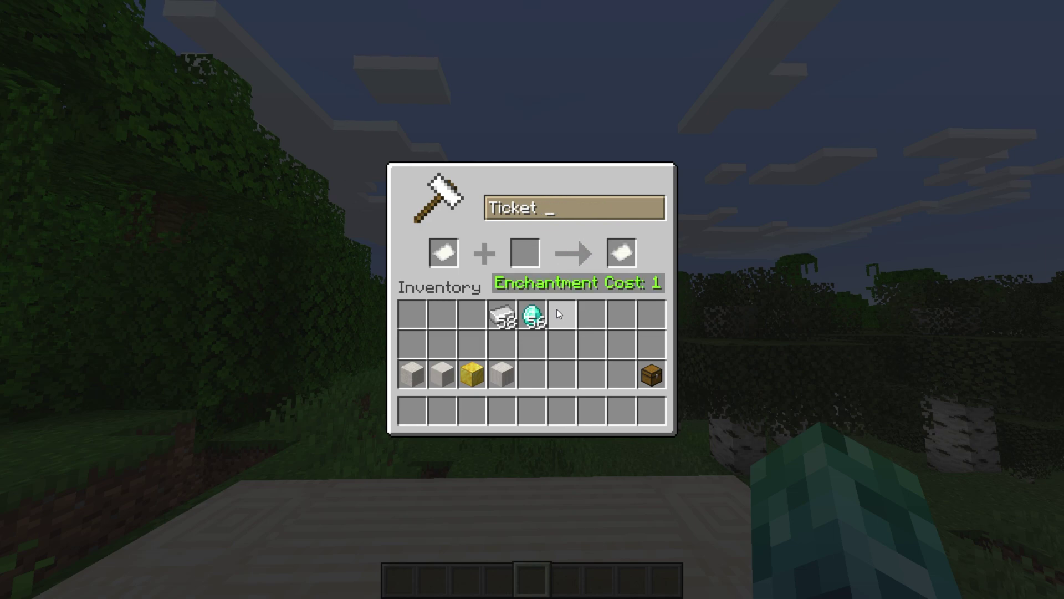
type("ESP")
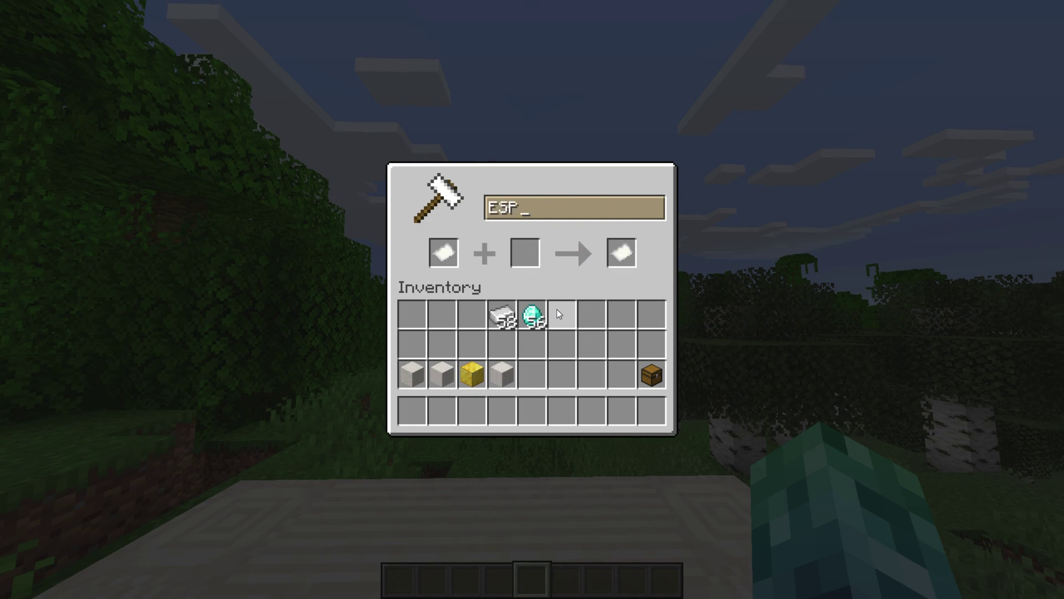
left_click(624, 254)
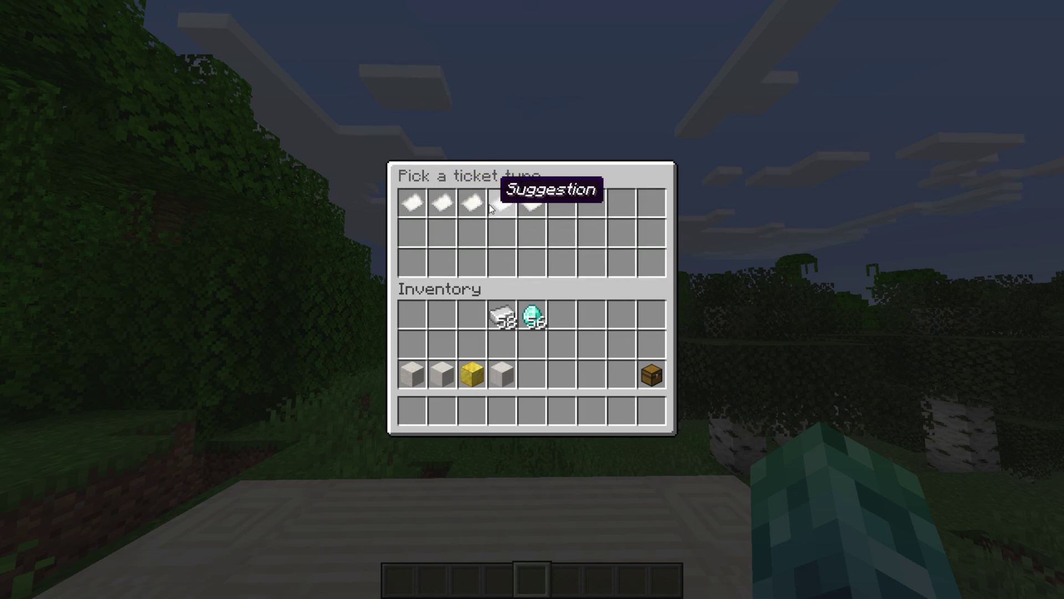
left_click(442, 204)
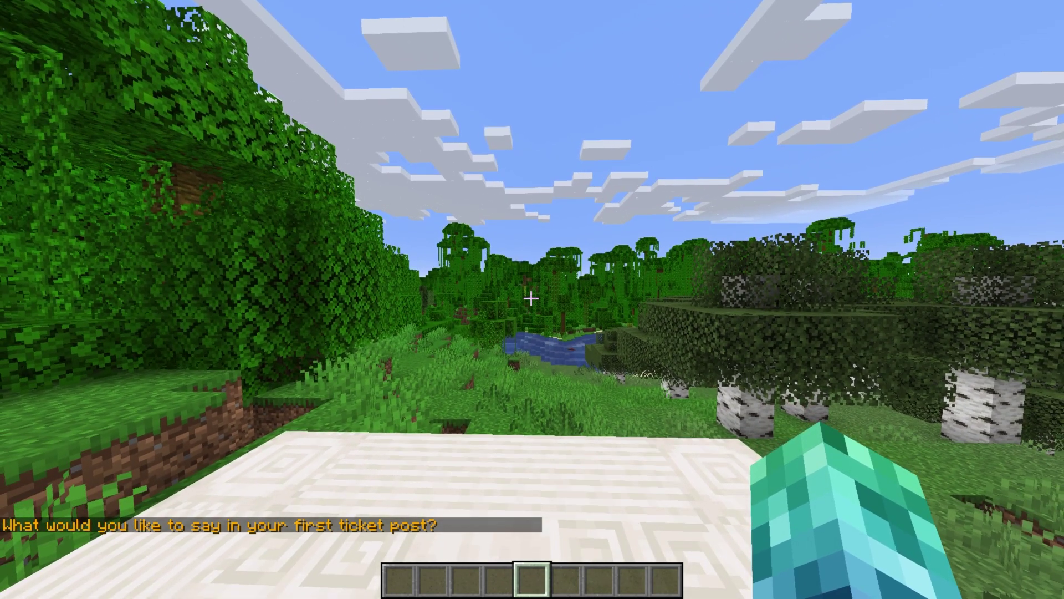
Step: Write the first ticket post, reporting that a player was seen mining straight to diamonds and is cheating
type("t")
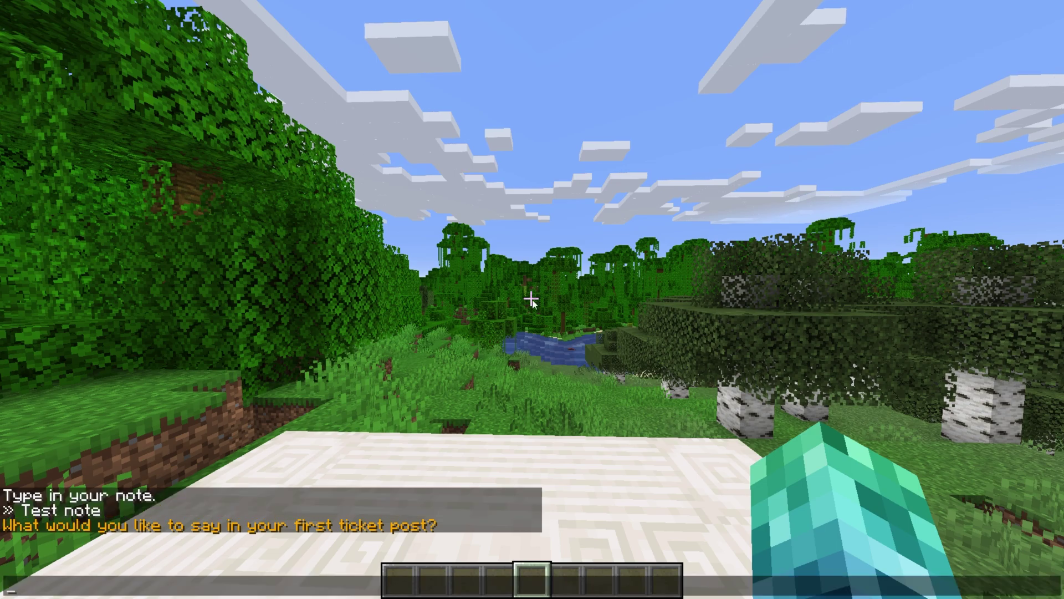
type("I saw Ste")
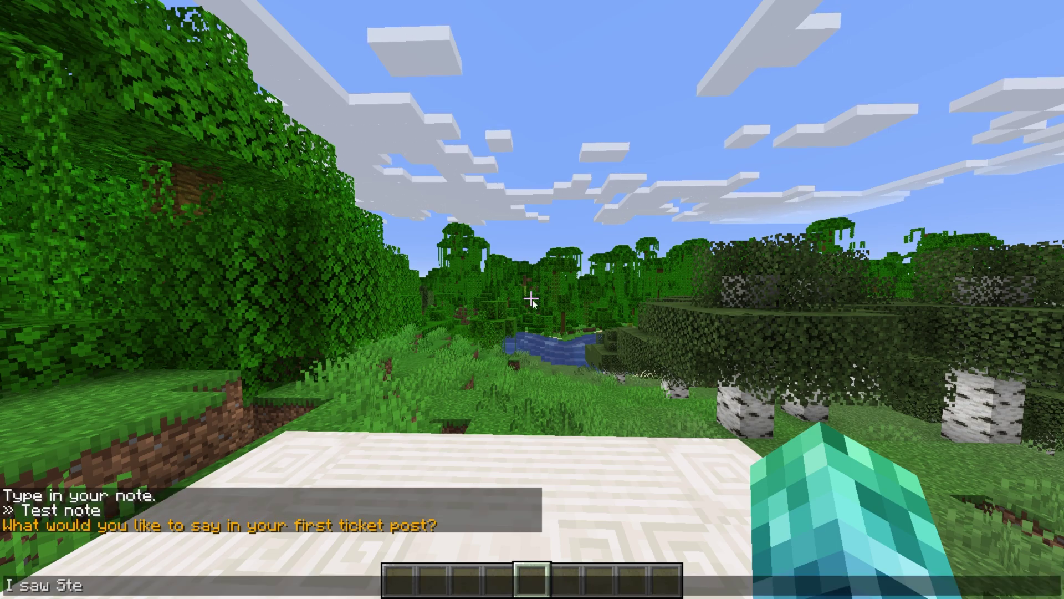
type("ven mining straight t")
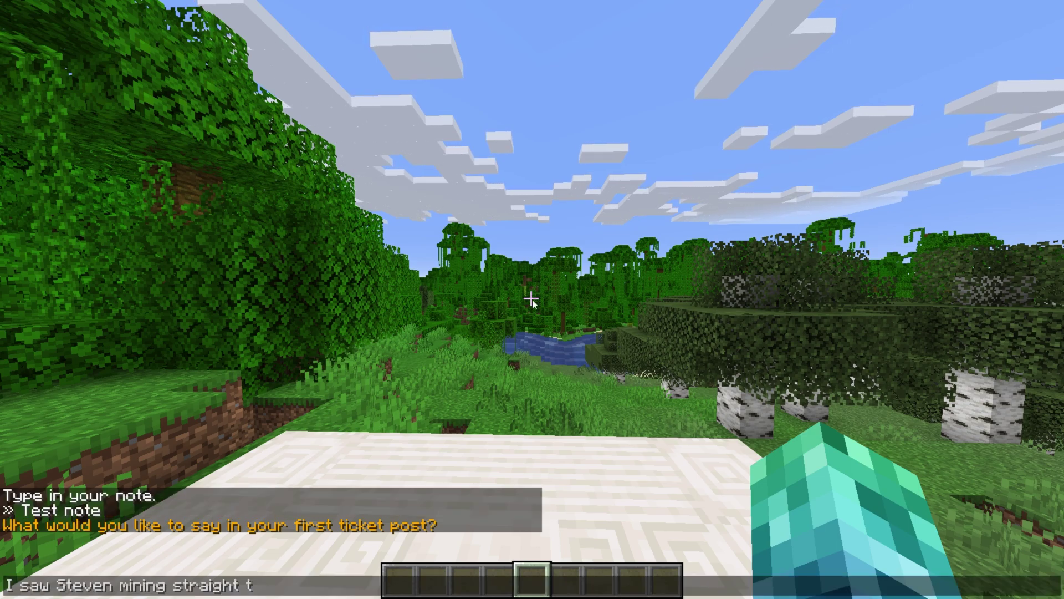
type("o diamonds. Cheating")
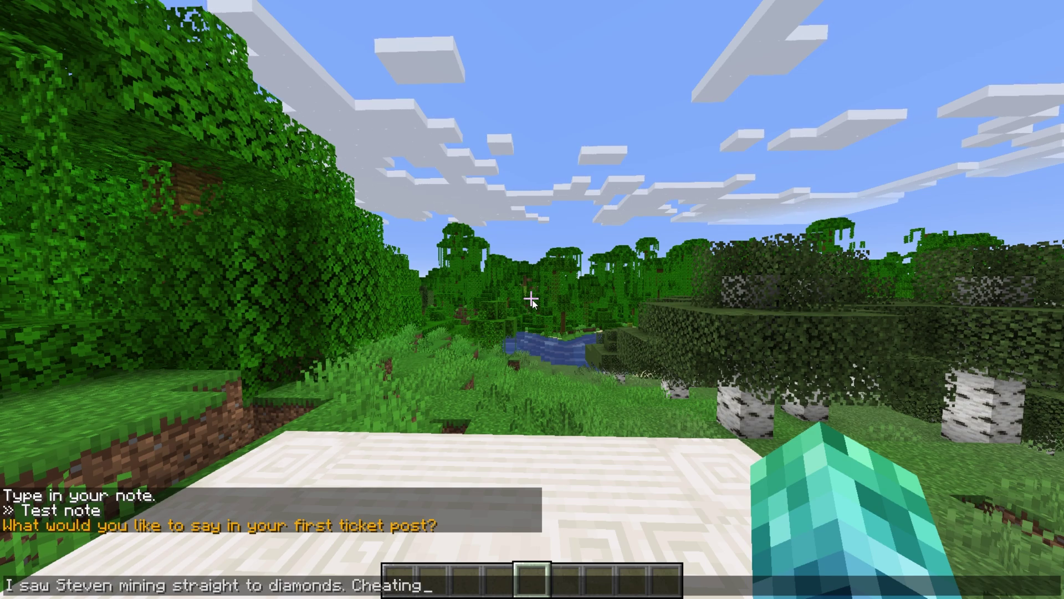
key("Return")
Step: Return to the player list and open the ESP ticket from the server-wide tickets list
left_click(533, 304)
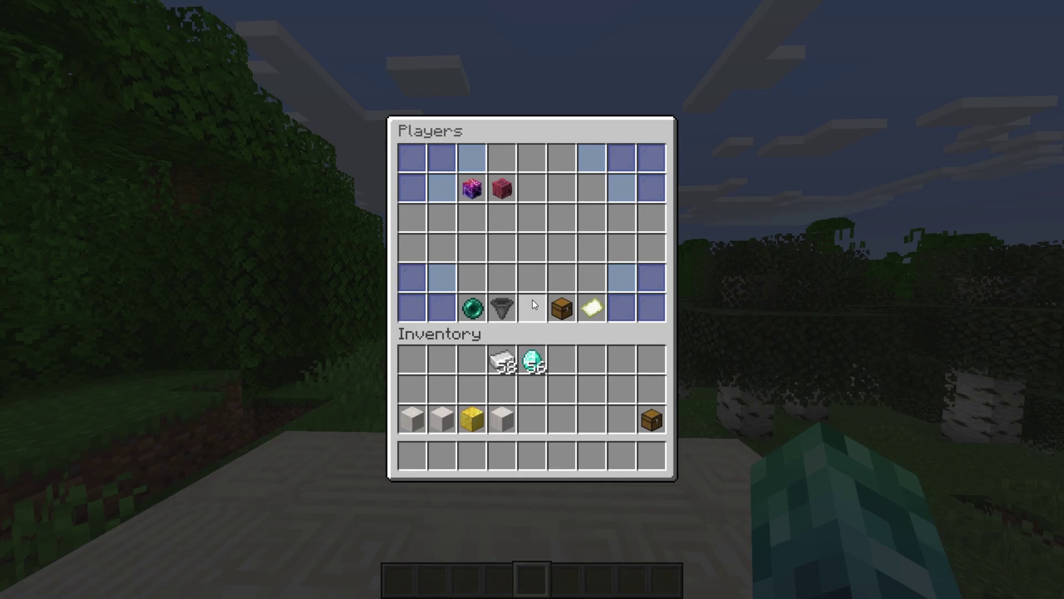
left_click(472, 191)
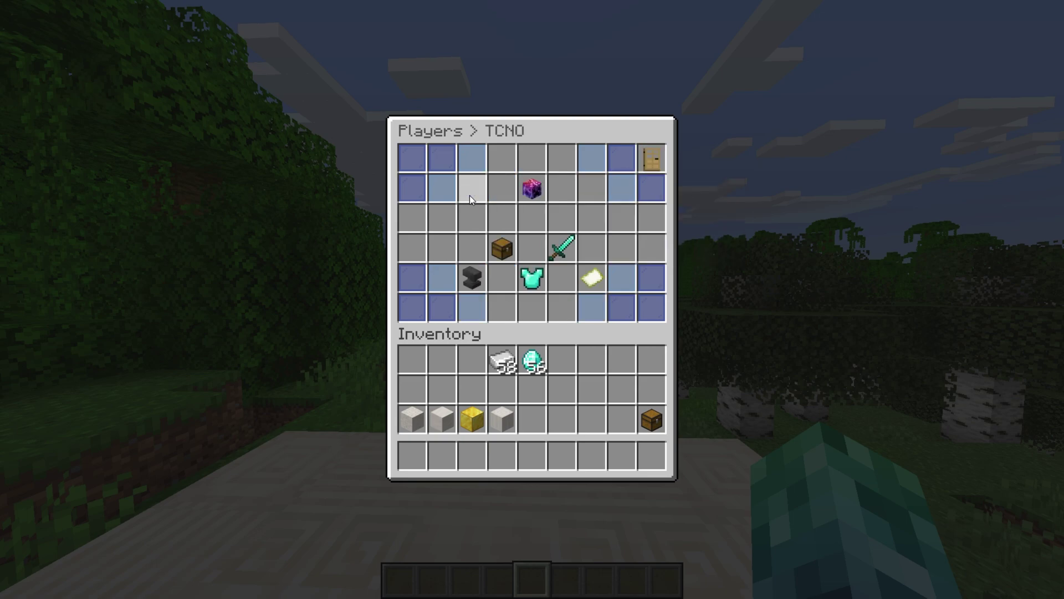
left_click(652, 160)
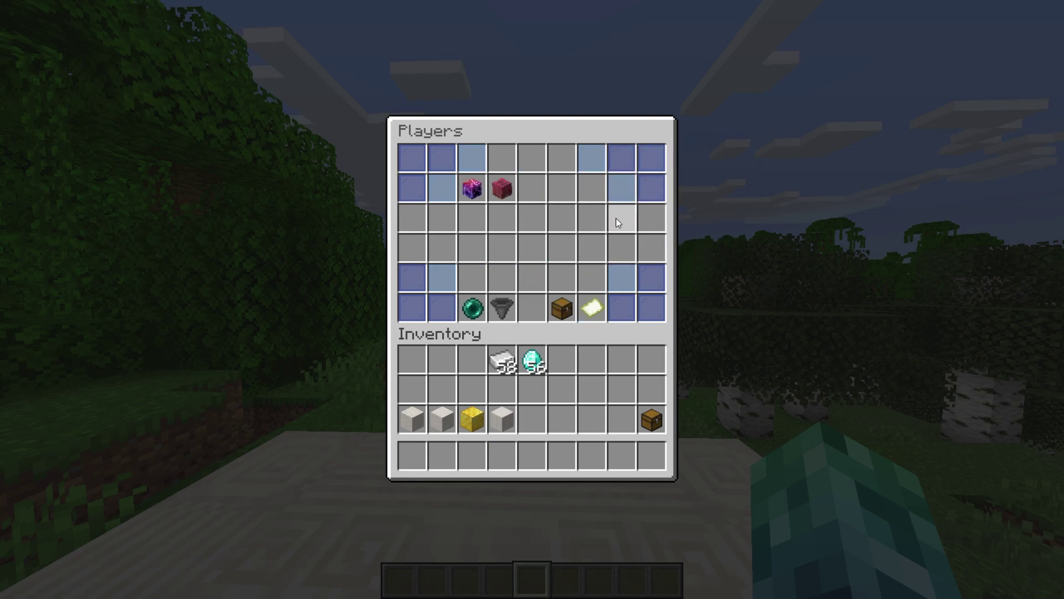
left_click(564, 305)
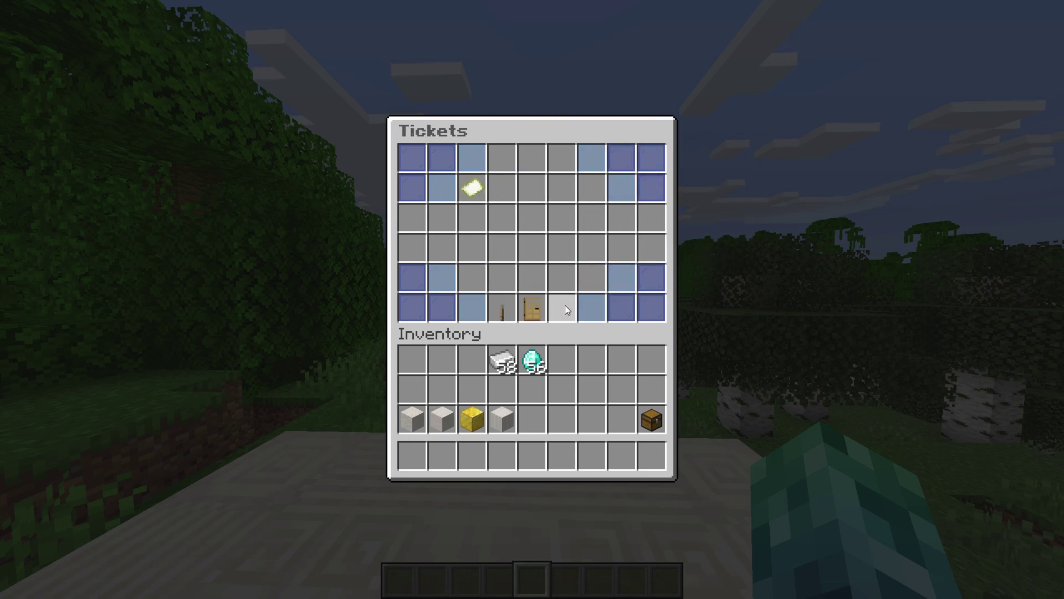
left_click(476, 191)
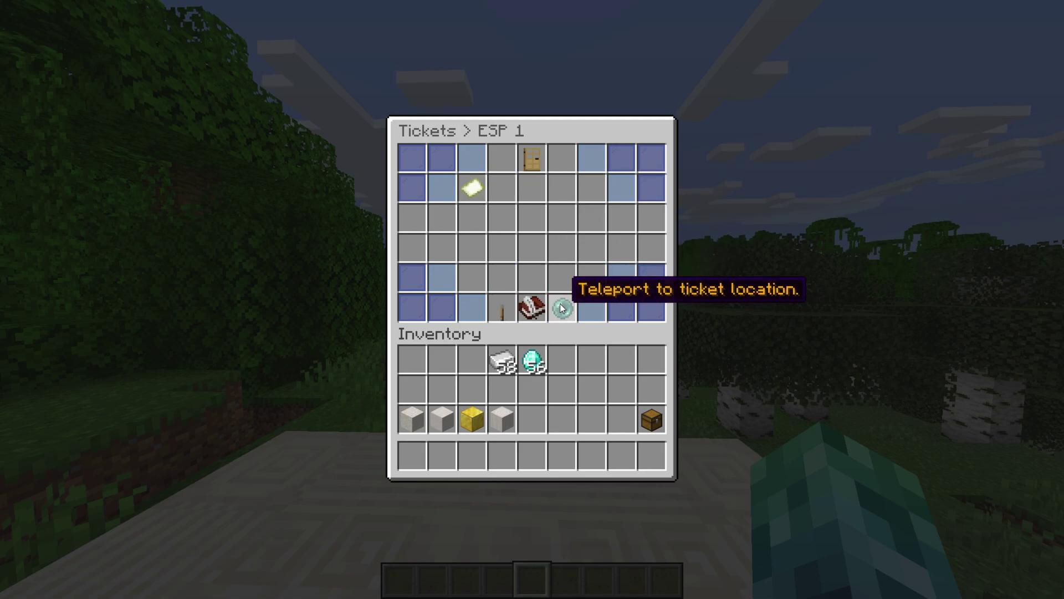
Step: Reply to the ESP ticket with "Where?"
left_click(536, 307)
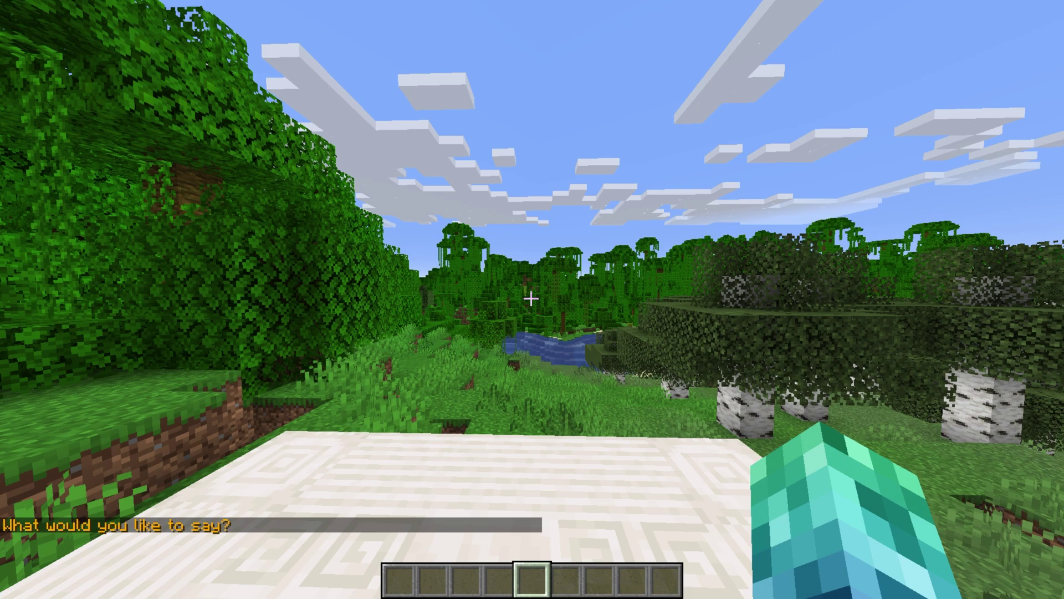
type("t")
type("Wheree")
key("BackSpace")
type("?")
key("Return")
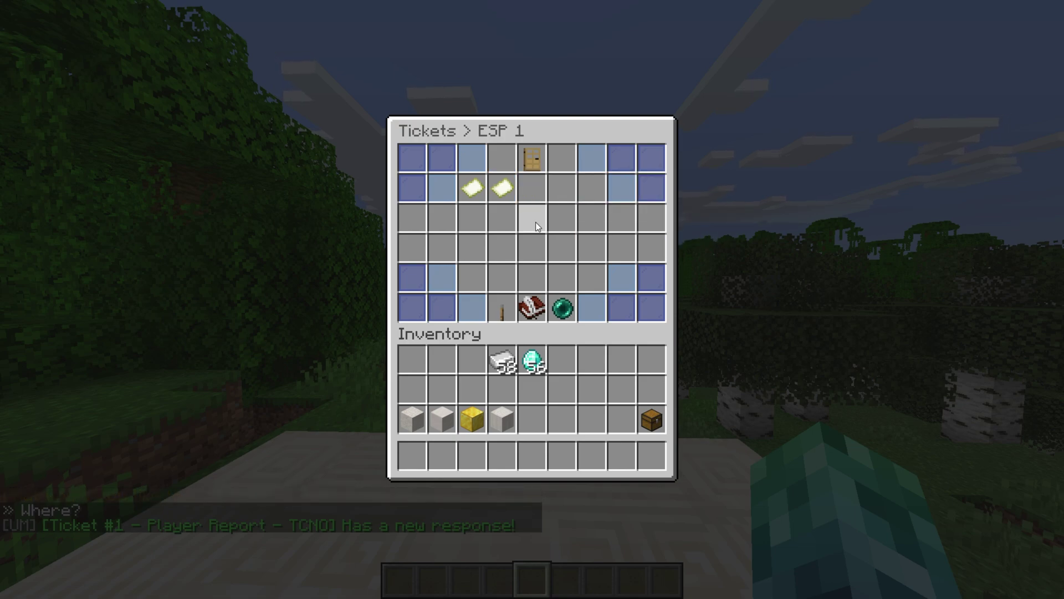
Step: Set the ESP ticket's status to Closed and leave the tickets list
left_click(508, 315)
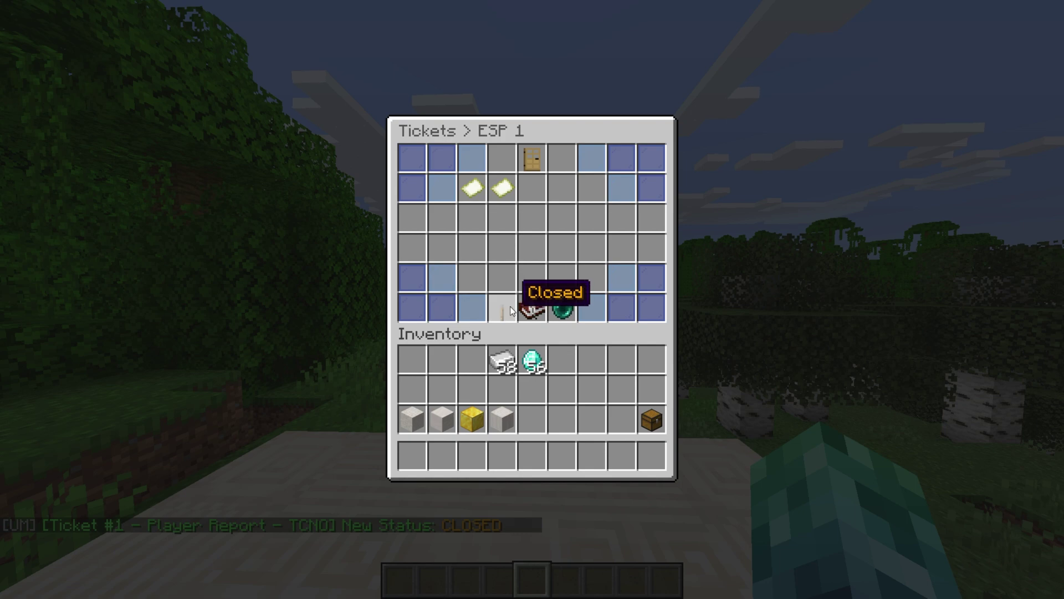
left_click(521, 161)
left_click(513, 313)
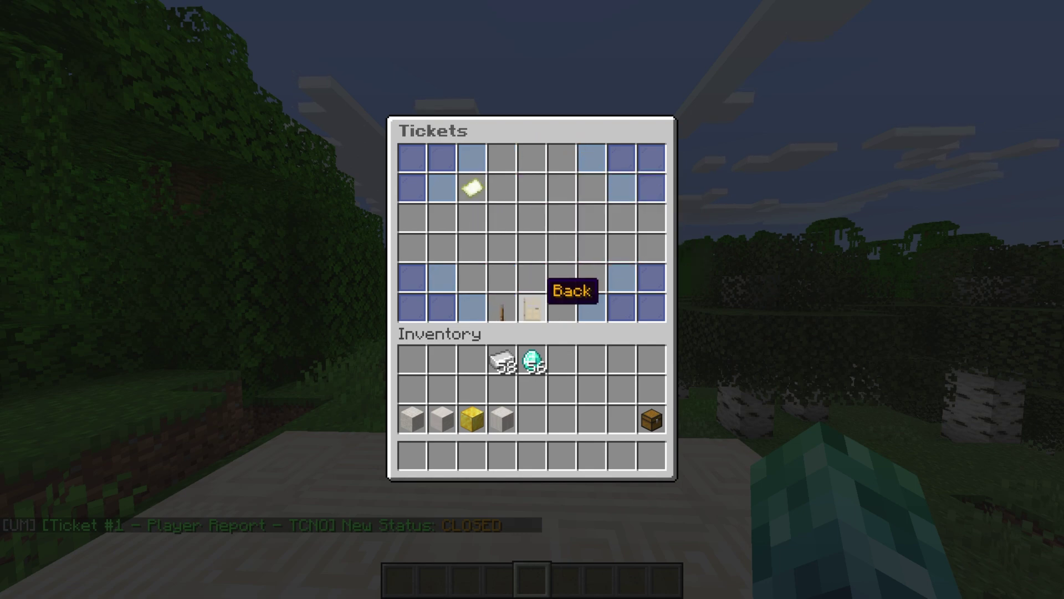
left_click(532, 308)
Step: Open the moderation panel with /um and start a new punishment template, changing its punishment type
key("slash")
type("um")
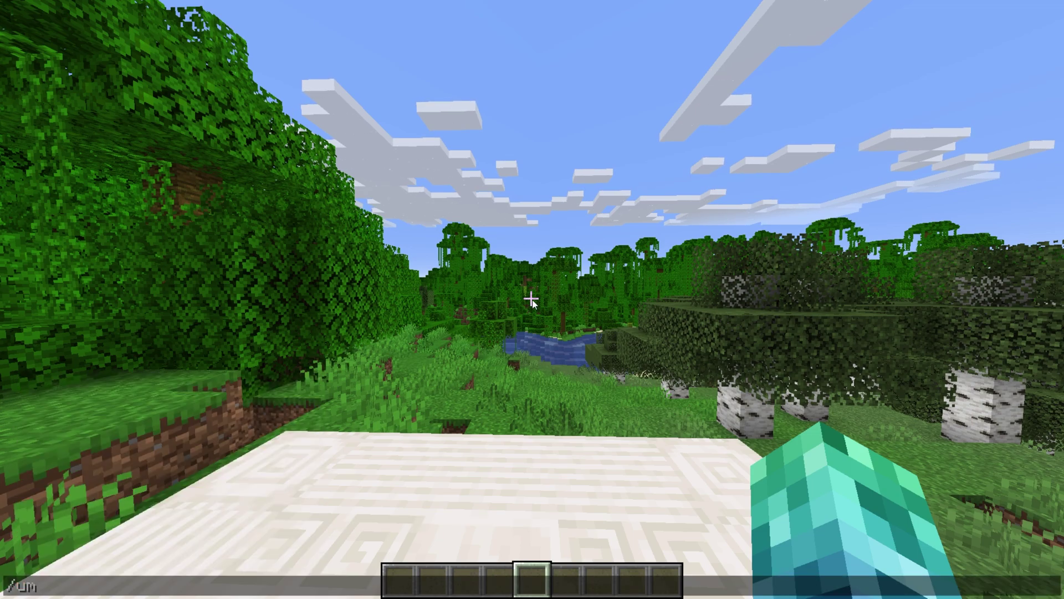
key("Return")
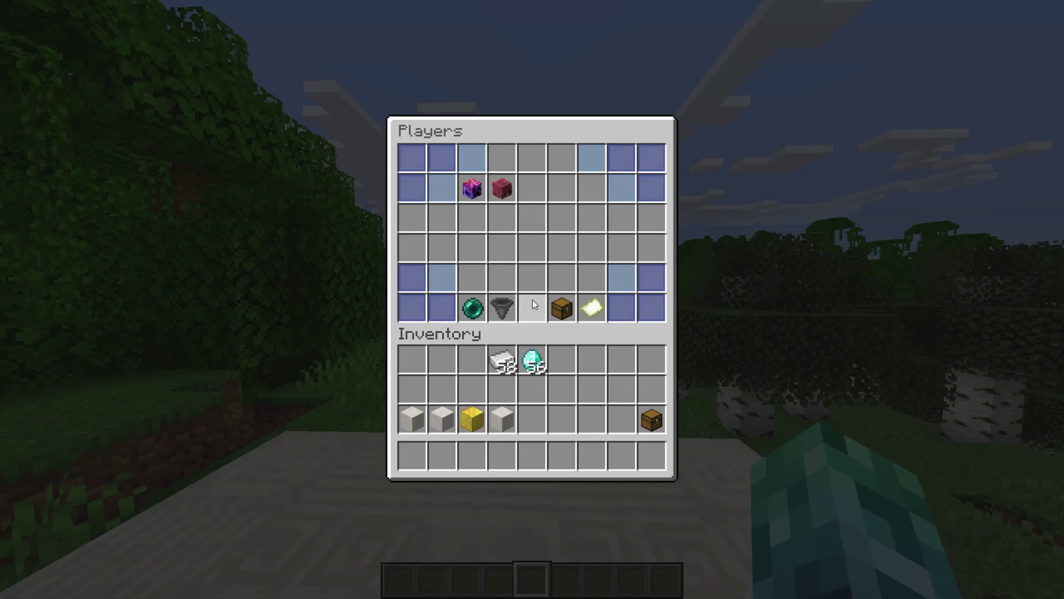
left_click(590, 309)
left_click(561, 306)
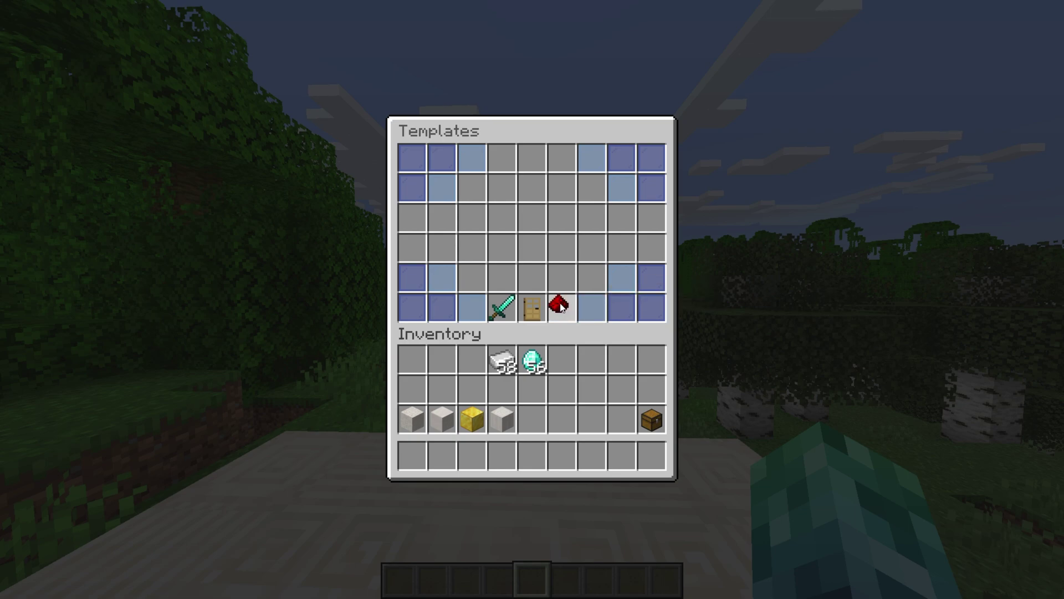
left_click(434, 264)
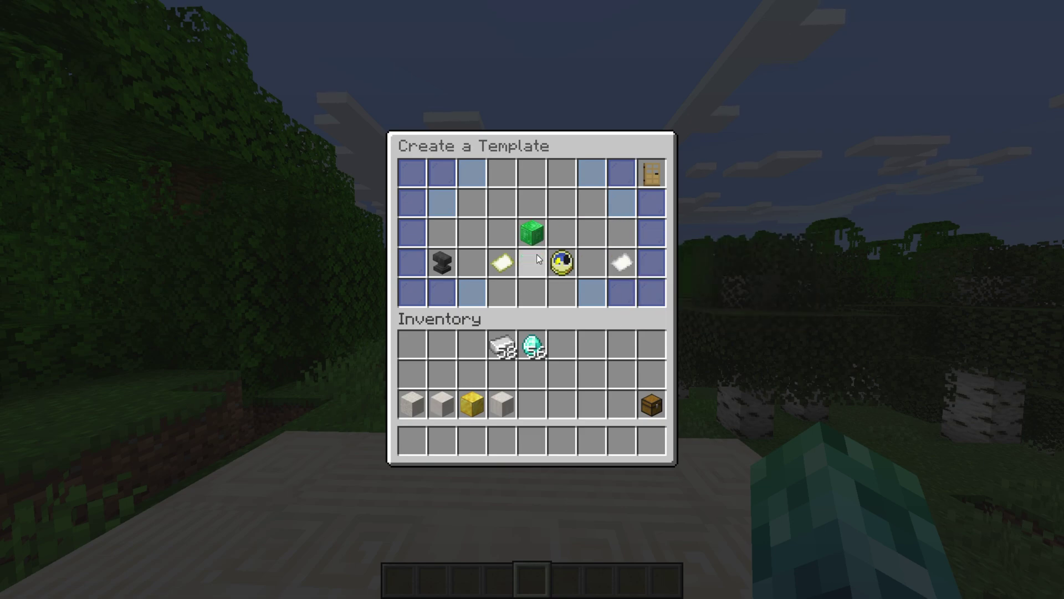
left_click(443, 257)
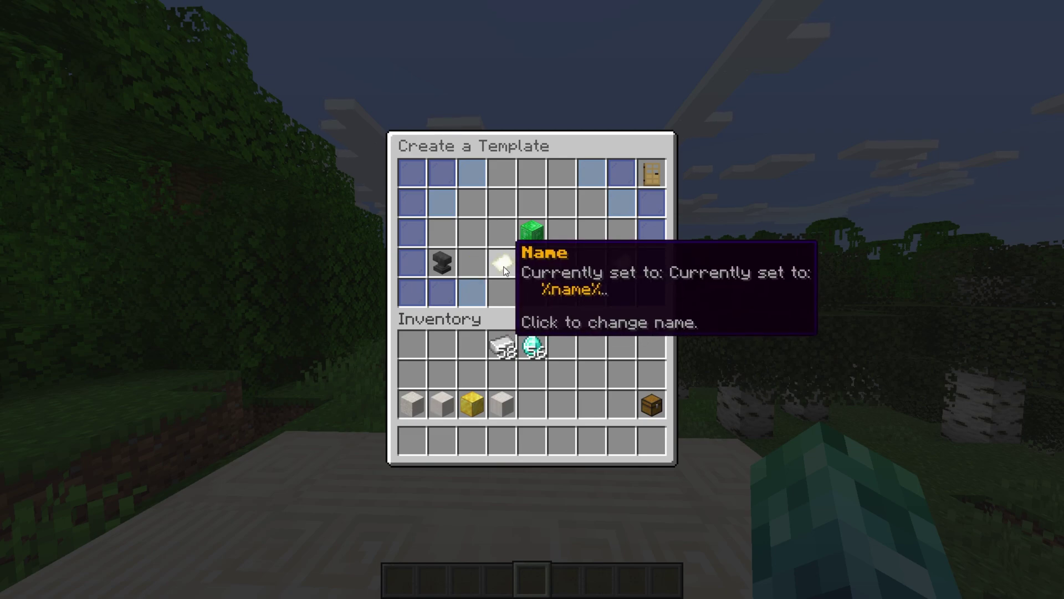
Step: Name the new punishment template "test kick"
left_click(503, 266)
key("ctrl+a")
type("test kick")
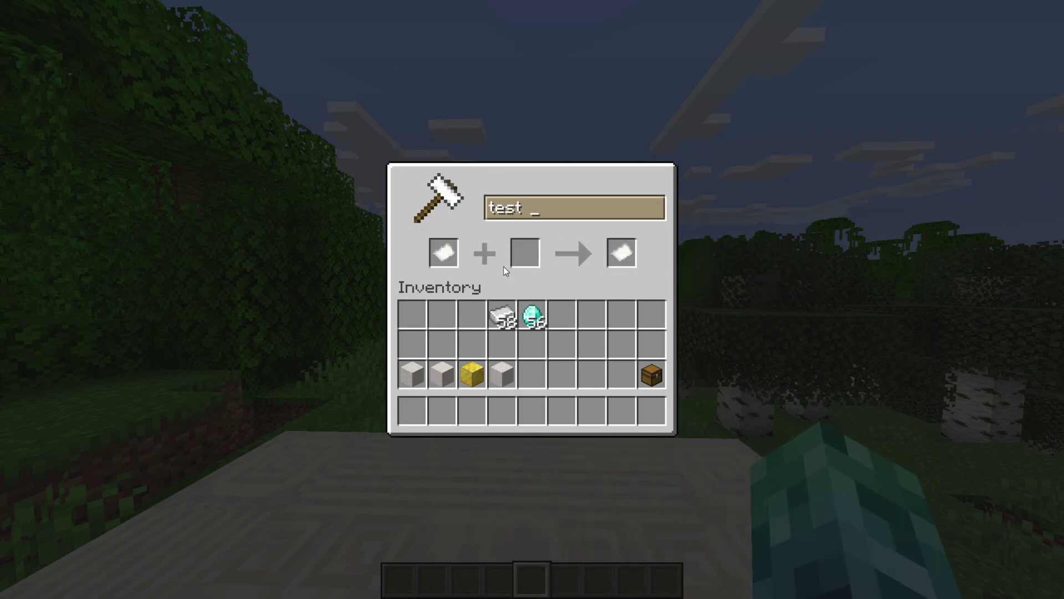
left_click(614, 253)
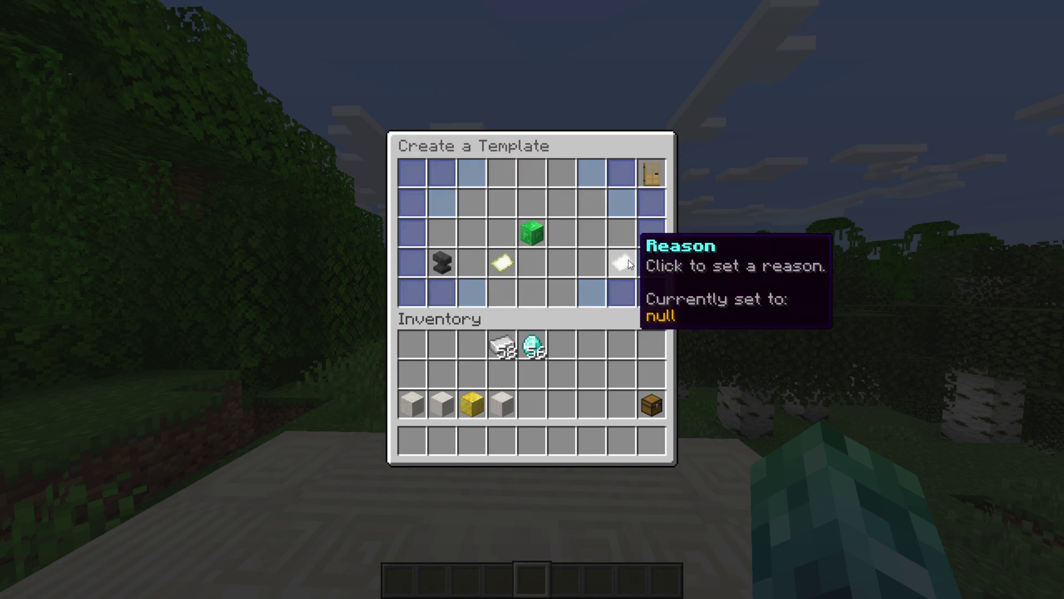
Step: Set the template's reason to "Deserved." and create the template
left_click(629, 263)
key("BackSpace")
key("BackSpace")
key("BackSpace")
key("BackSpace")
key("BackSpace")
key("BackSpace")
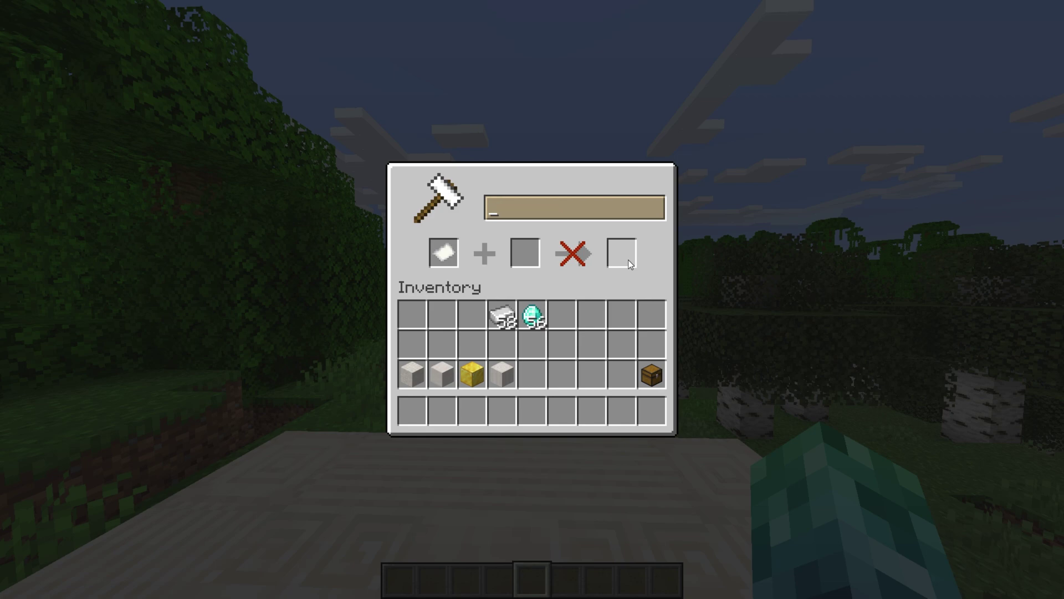
type("Deserved.")
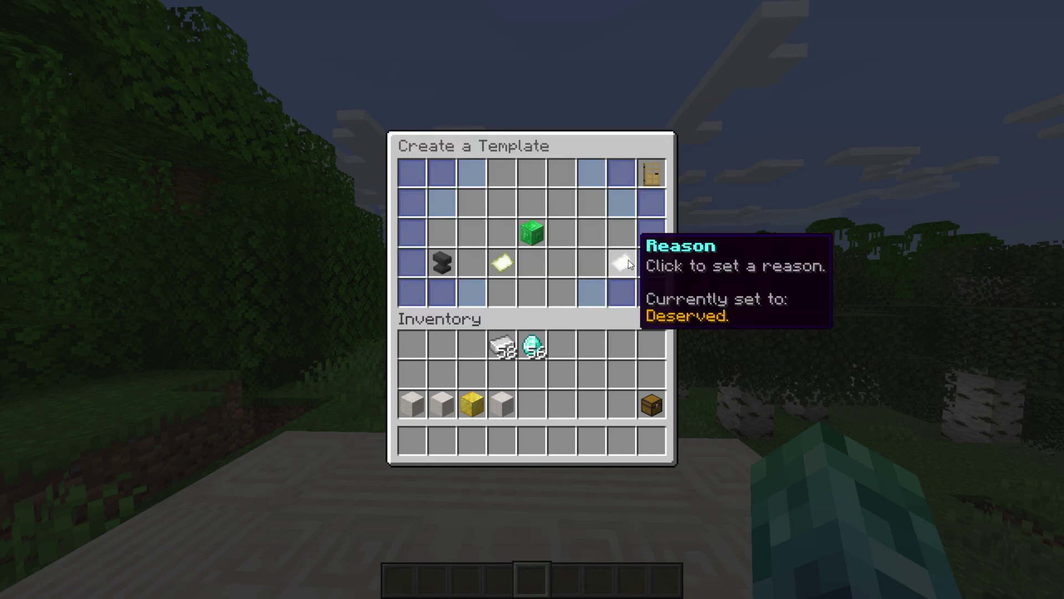
left_click(540, 229)
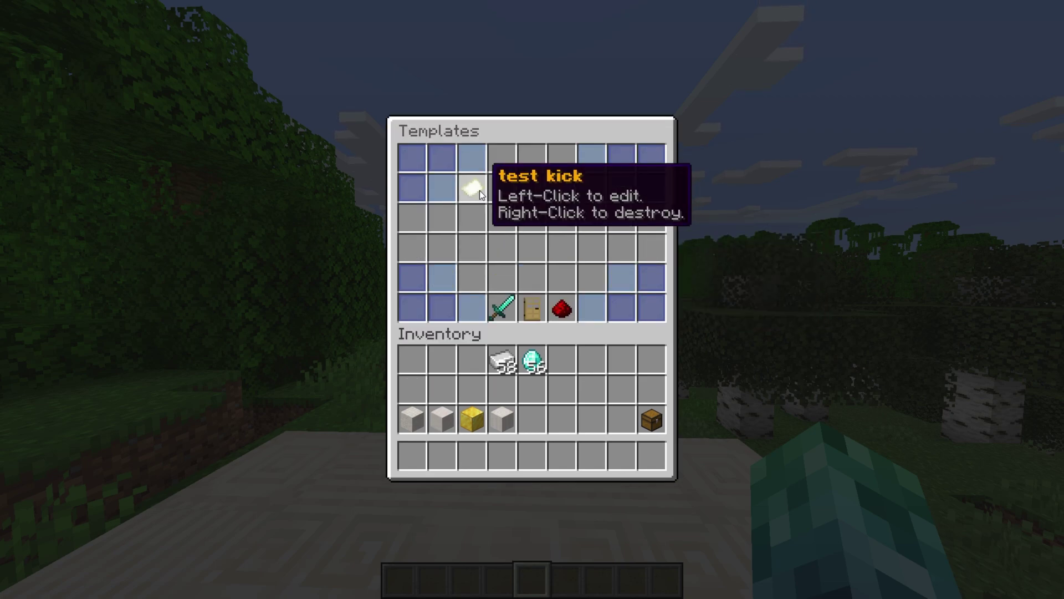
Step: Punish the first player in the players list using the "test kick" template
left_click(530, 302)
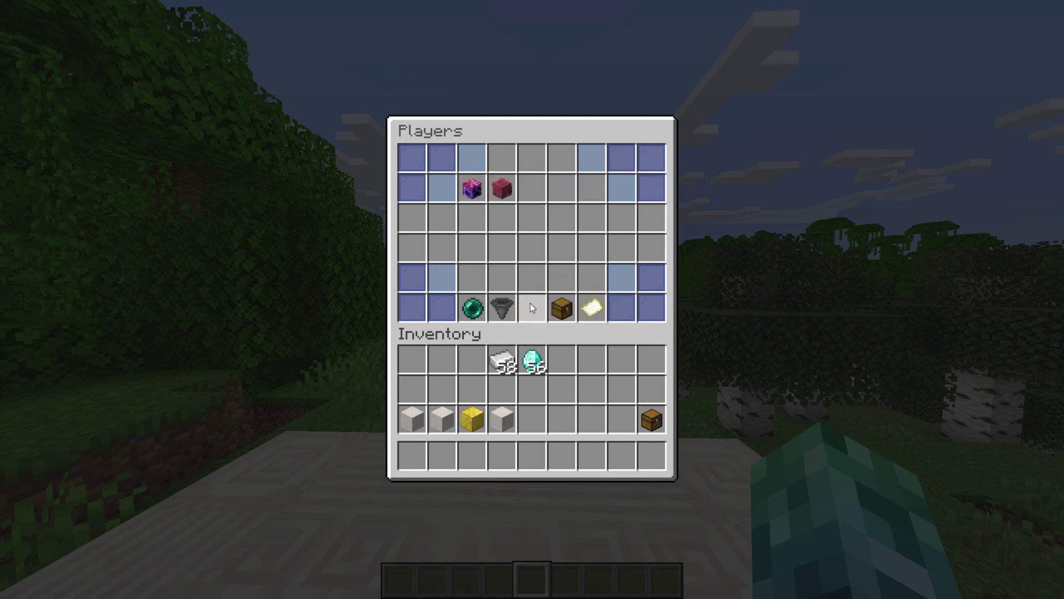
left_click(473, 189)
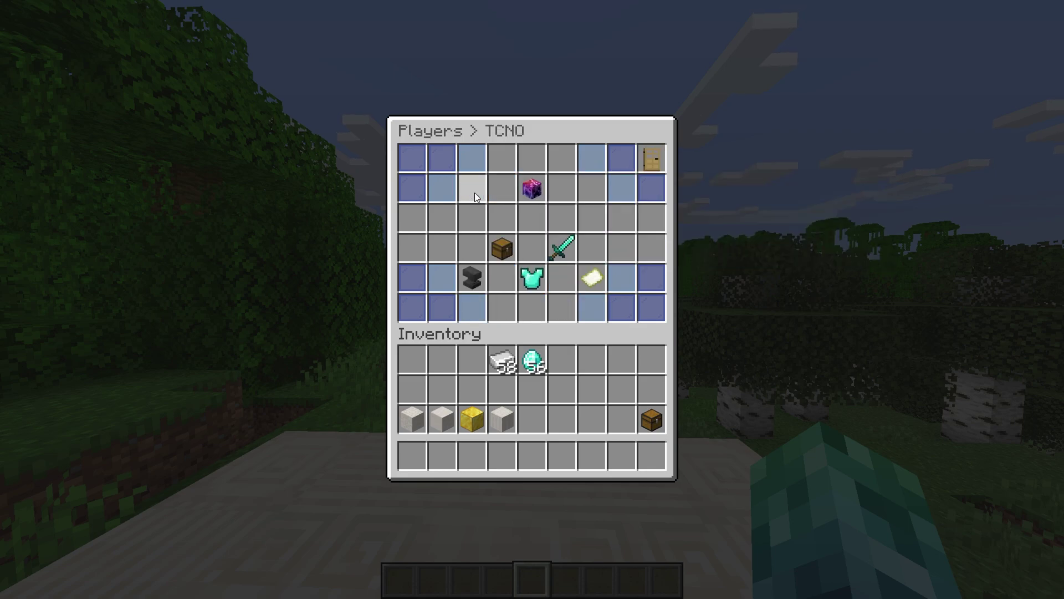
left_click(476, 283)
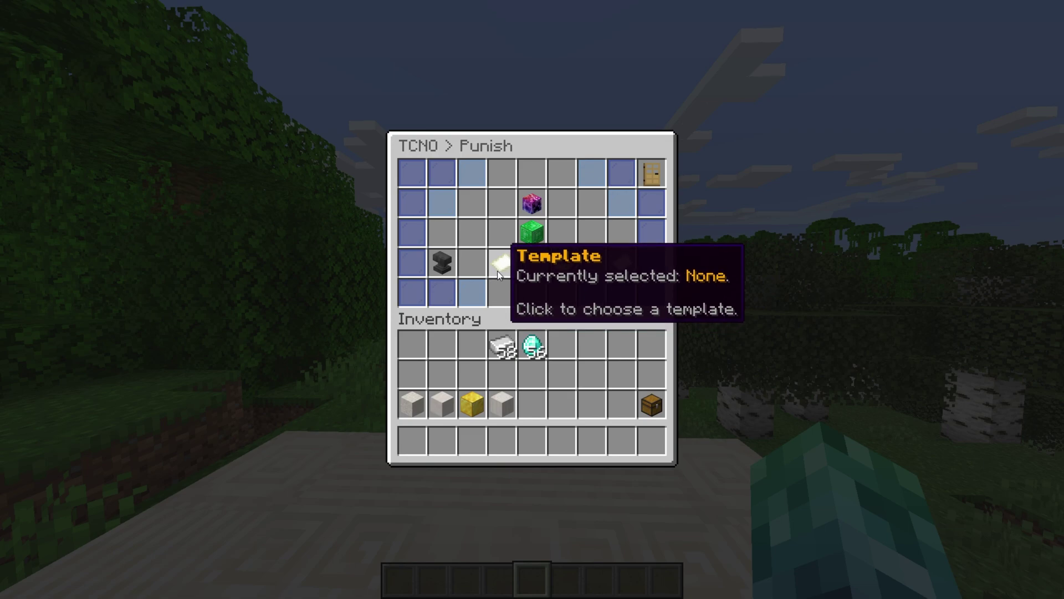
left_click(499, 275)
left_click(412, 217)
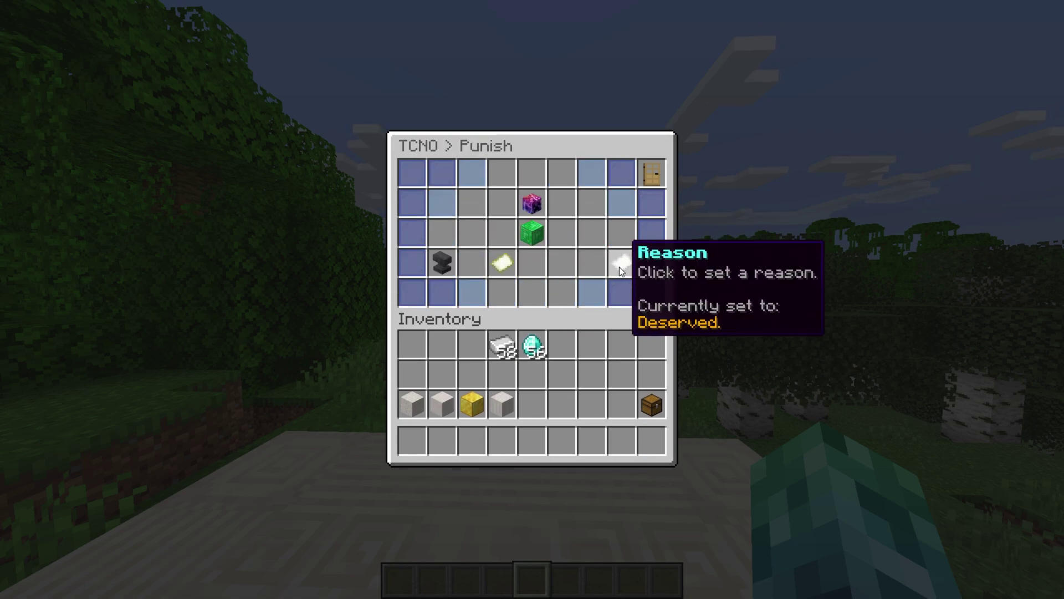
left_click(532, 233)
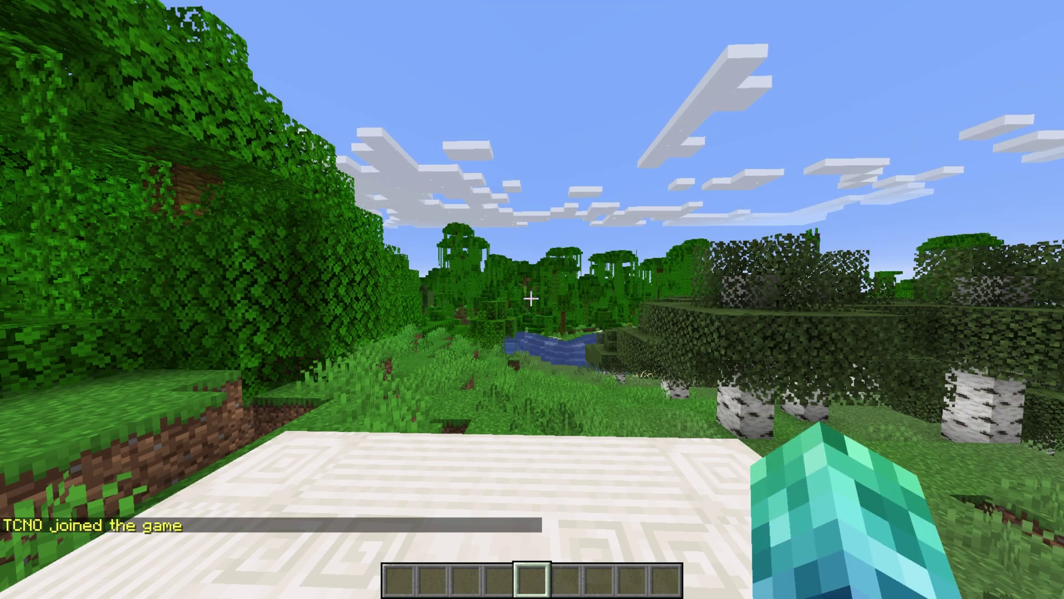
Step: Reopen the players list, review the kicked player's punishment history, and return to the list
key("1")
right_click(531, 298)
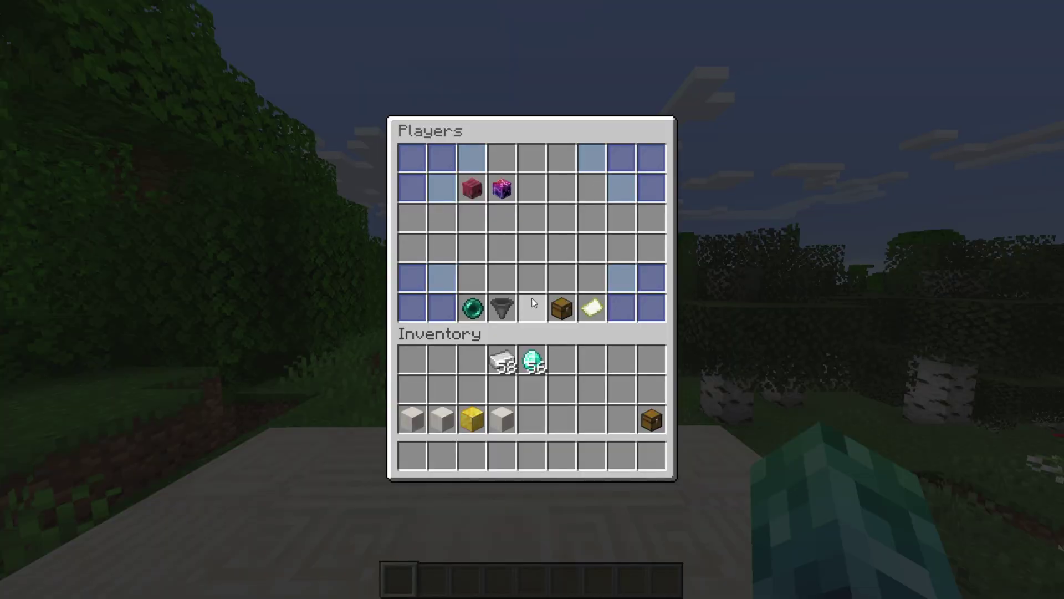
left_click(499, 196)
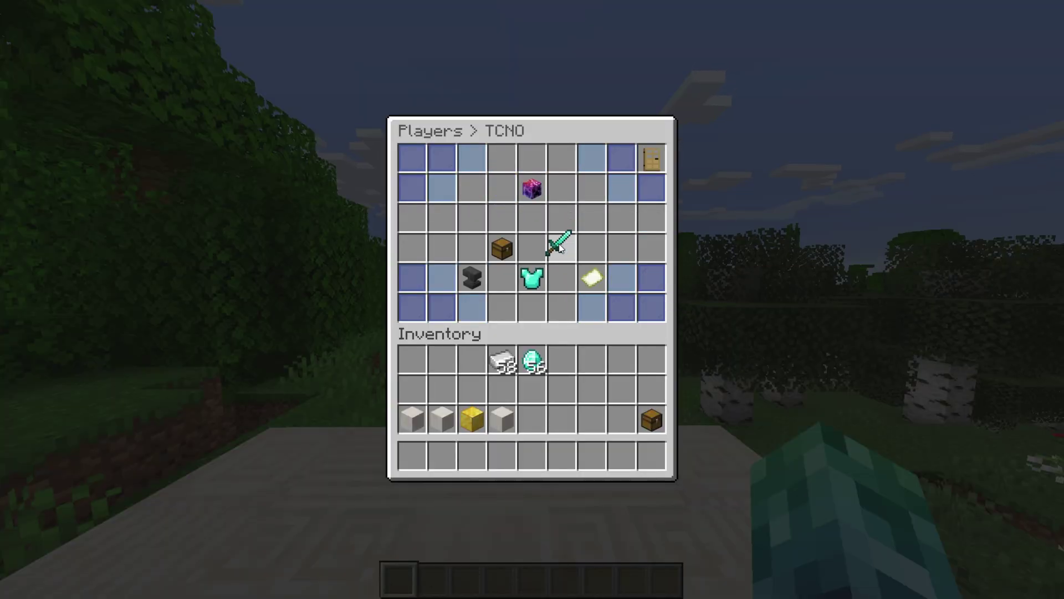
left_click(493, 189)
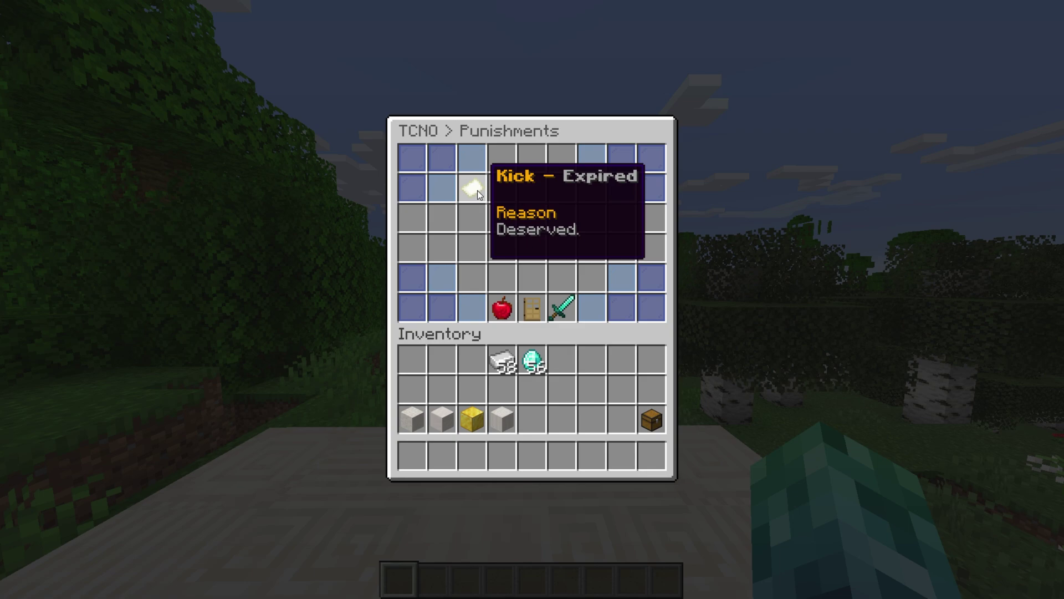
left_click(524, 298)
left_click(653, 165)
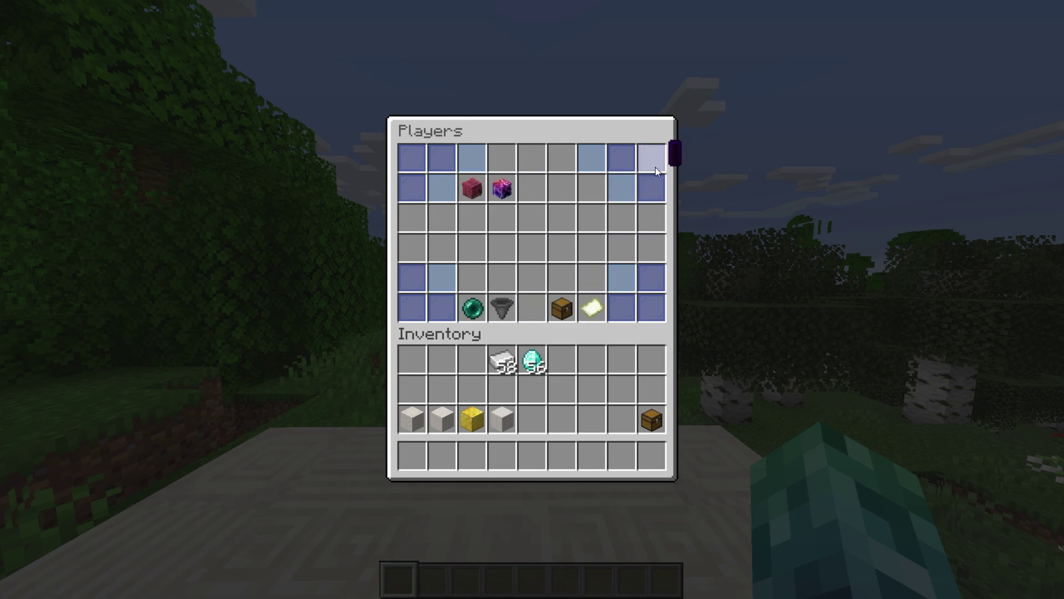
Step: Open the other player's moderation tools, view that player's inventory, and move the pickaxe to another slot
left_click(471, 185)
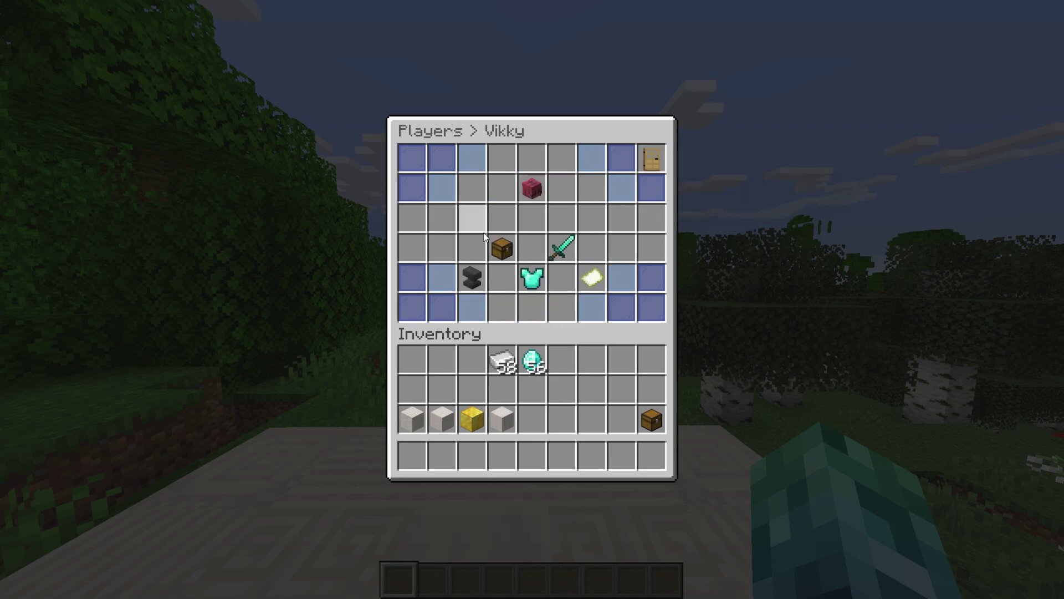
left_click(530, 278)
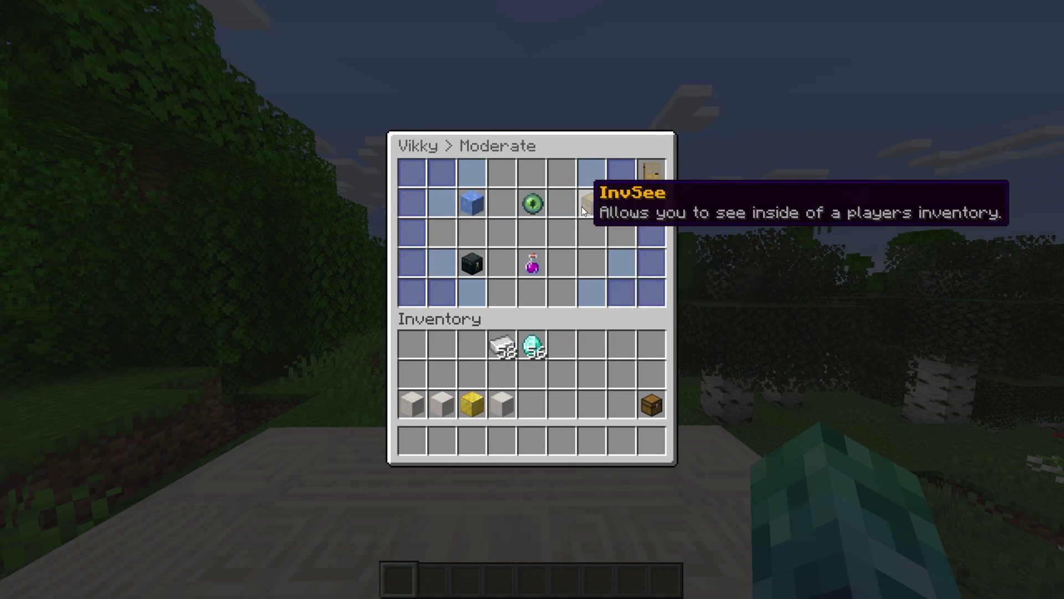
left_click(472, 201)
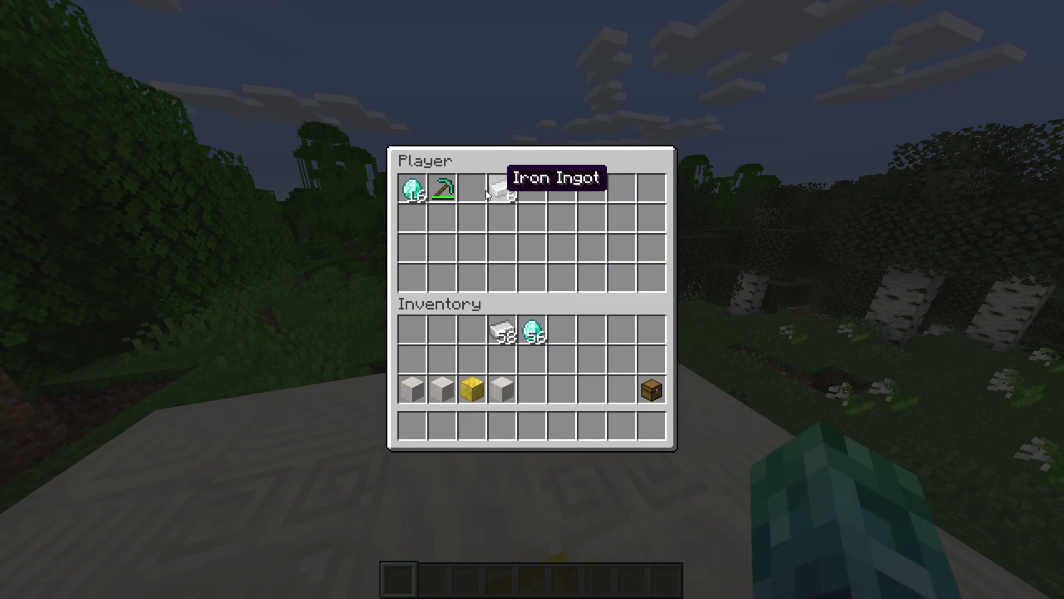
left_click(444, 188)
left_click(532, 189)
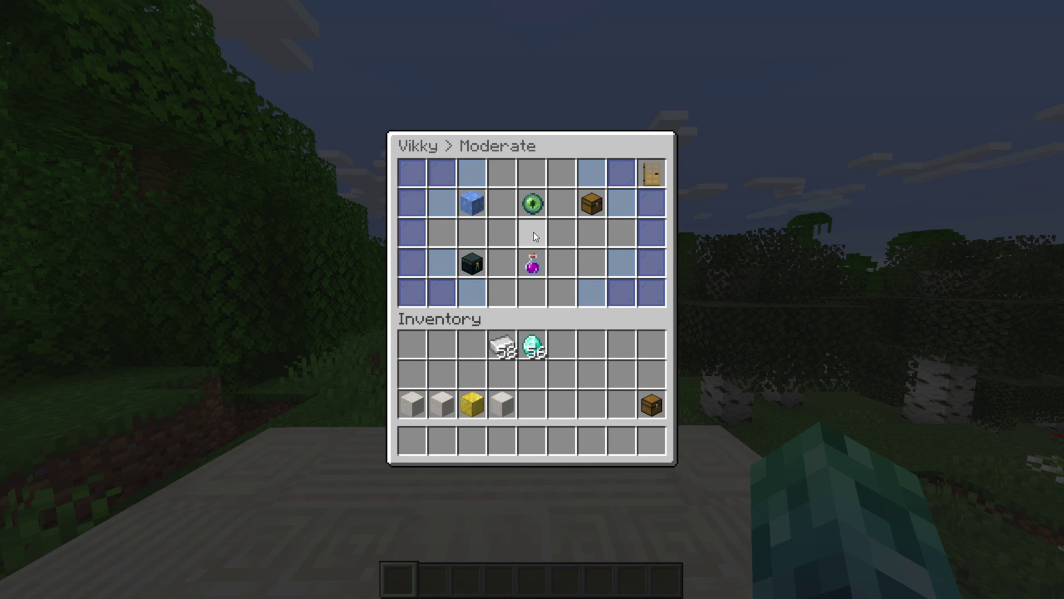
Step: Close the moderation menu, run /um help, and read through the plugin's command list
key("Escape")
type("/um help")
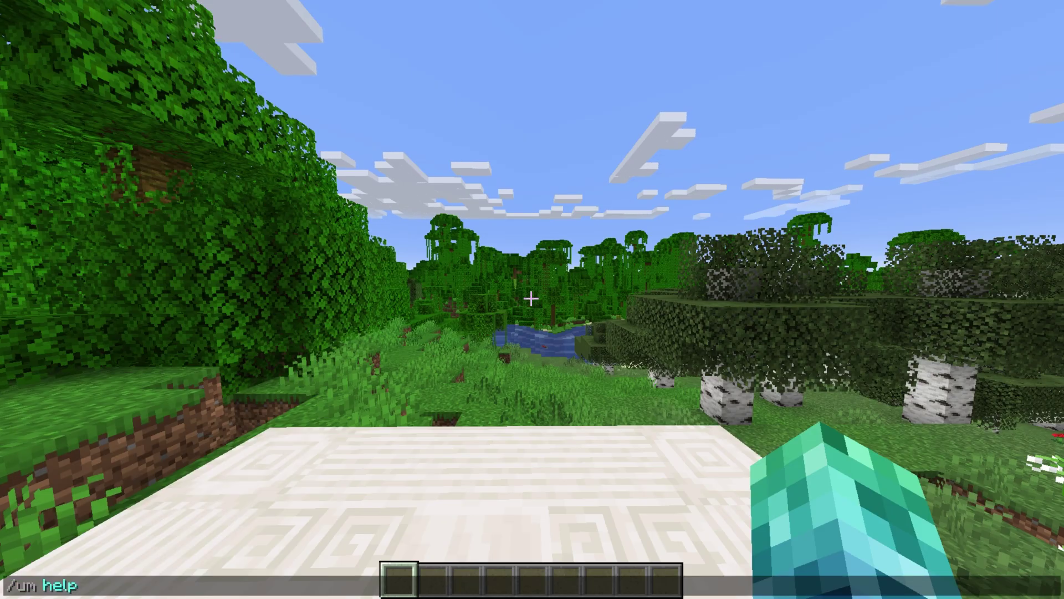
key("Return")
key("t")
scroll(298, 448, "up", 3)
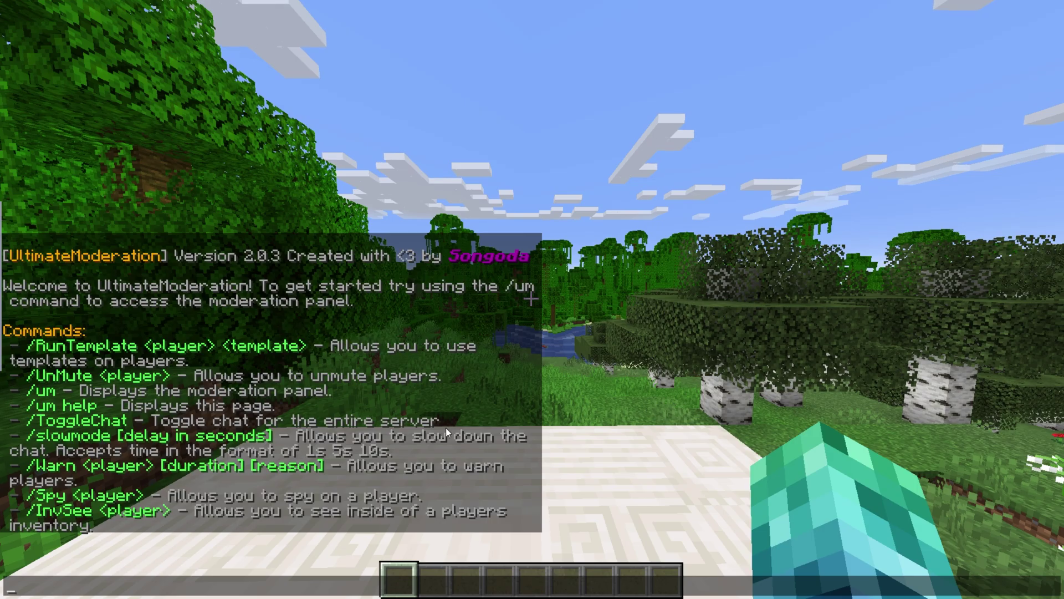
scroll(446, 428, "down", 5)
Step: Make yourself invisible with the /vanish command
type("/vanish")
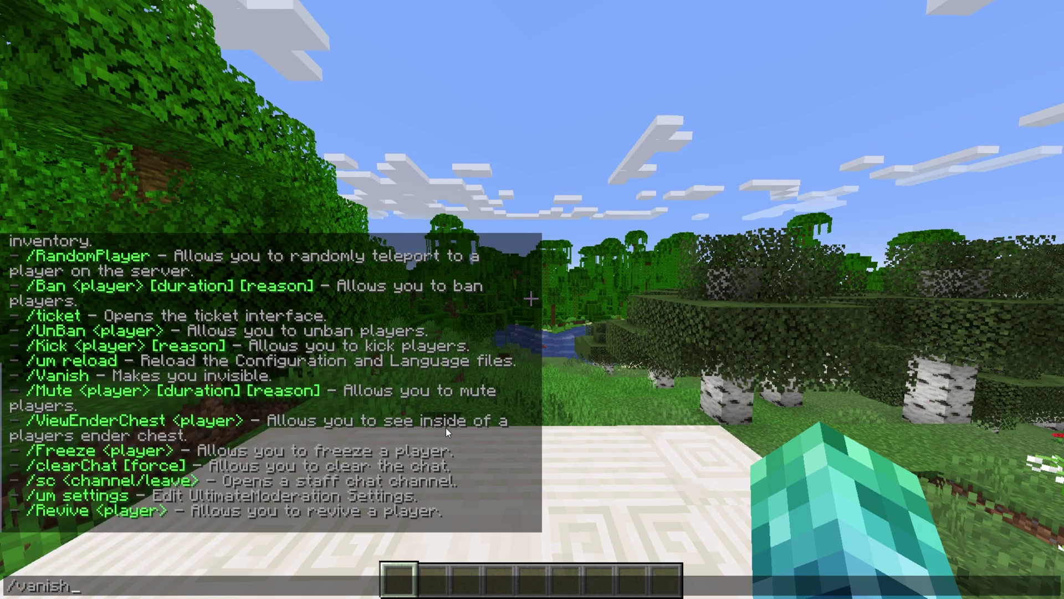
key("Return")
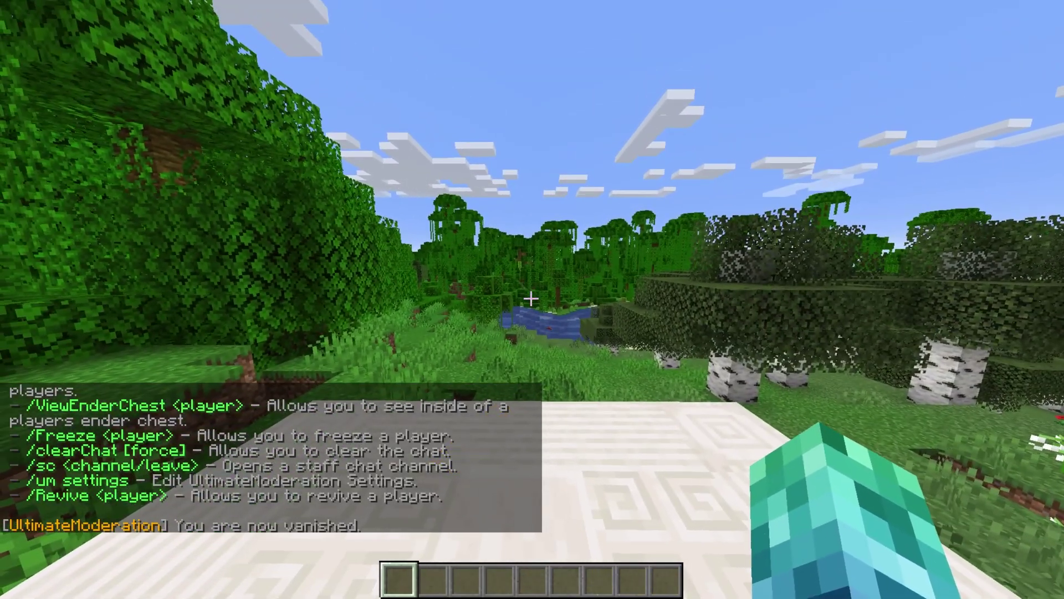
type("/runtemplate")
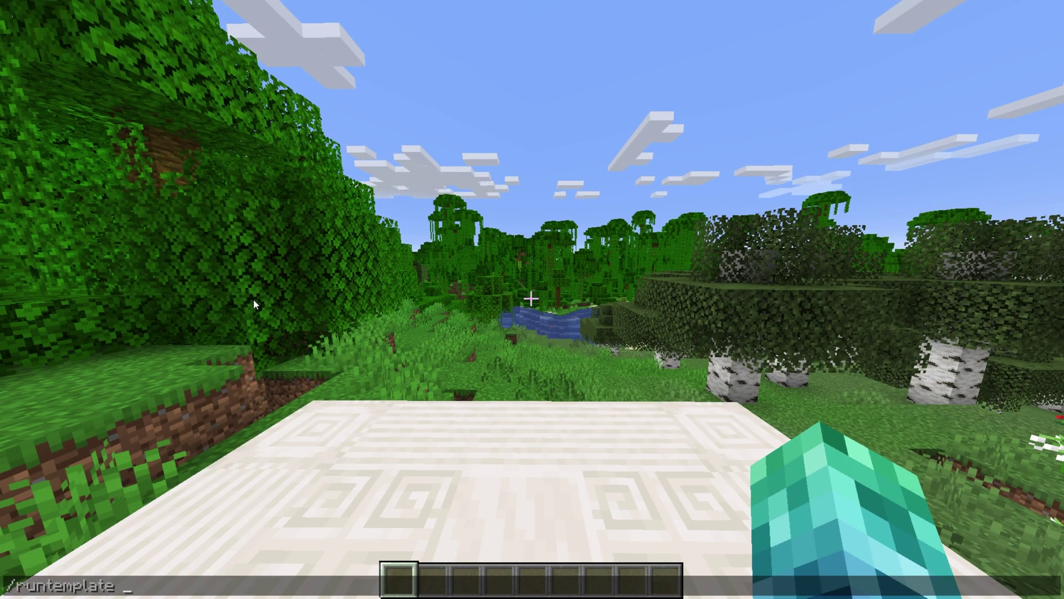
key("Tab")
key("ctrl+a")
key("BackSpace")
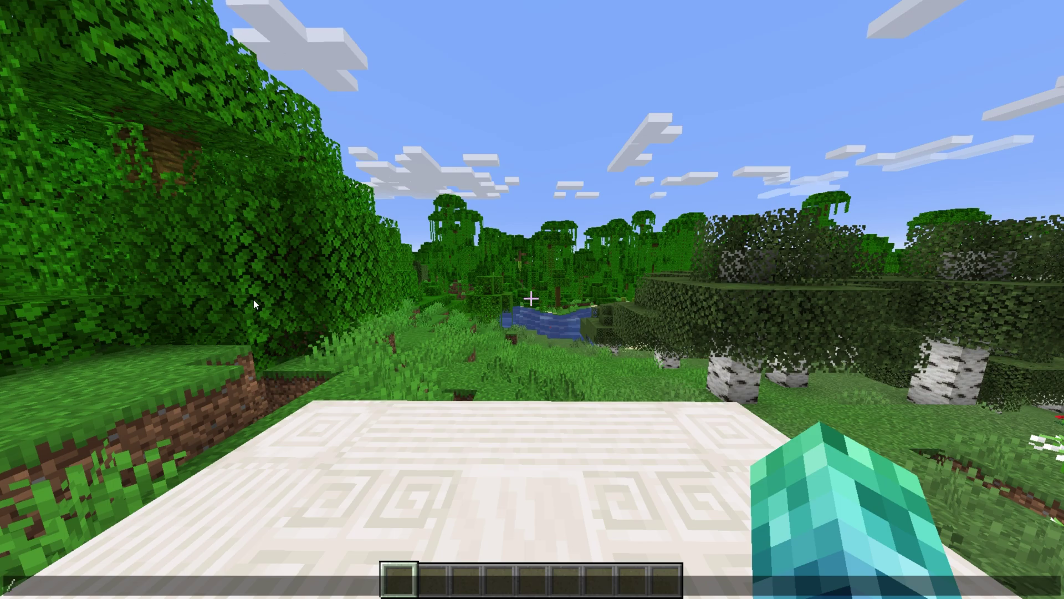
type("/m")
key("BackSpace")
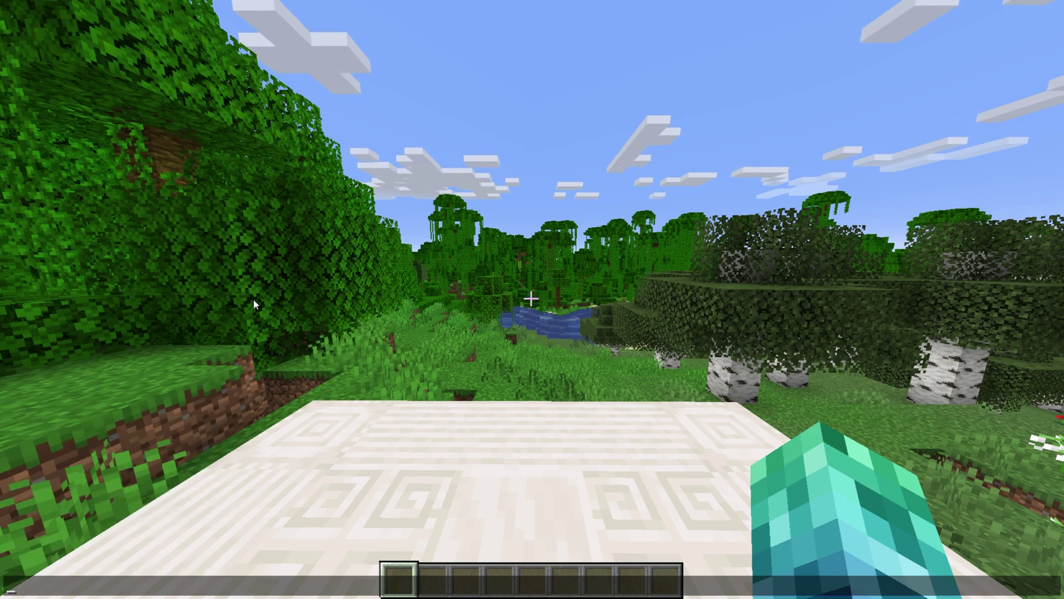
type("Ban")
key("BackSpace")
key("BackSpace")
key("BackSpace")
type("Kic")
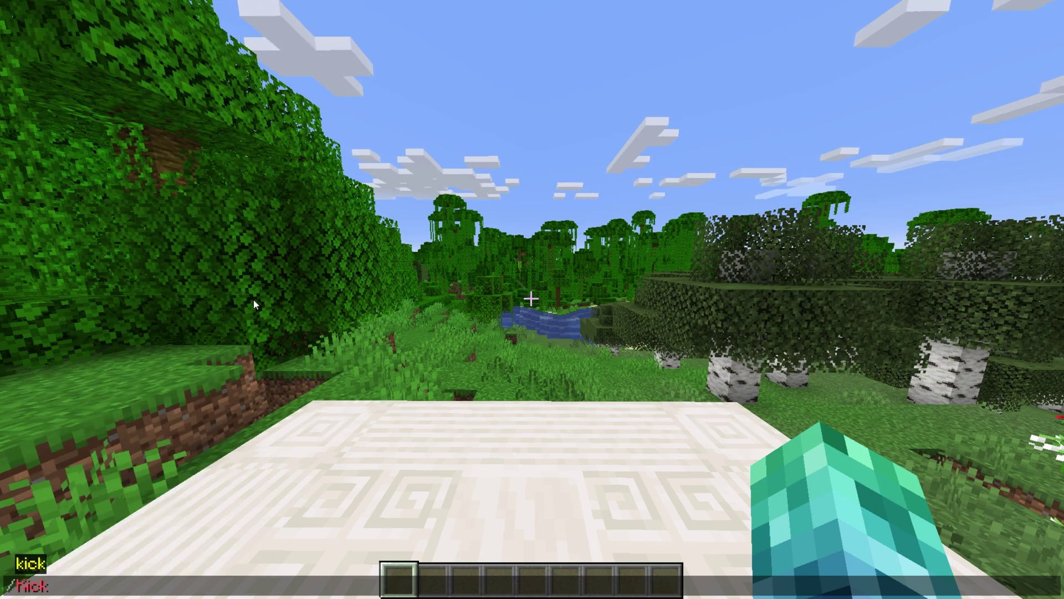
key("BackSpace")
key("BackSpace")
key("BackSpace")
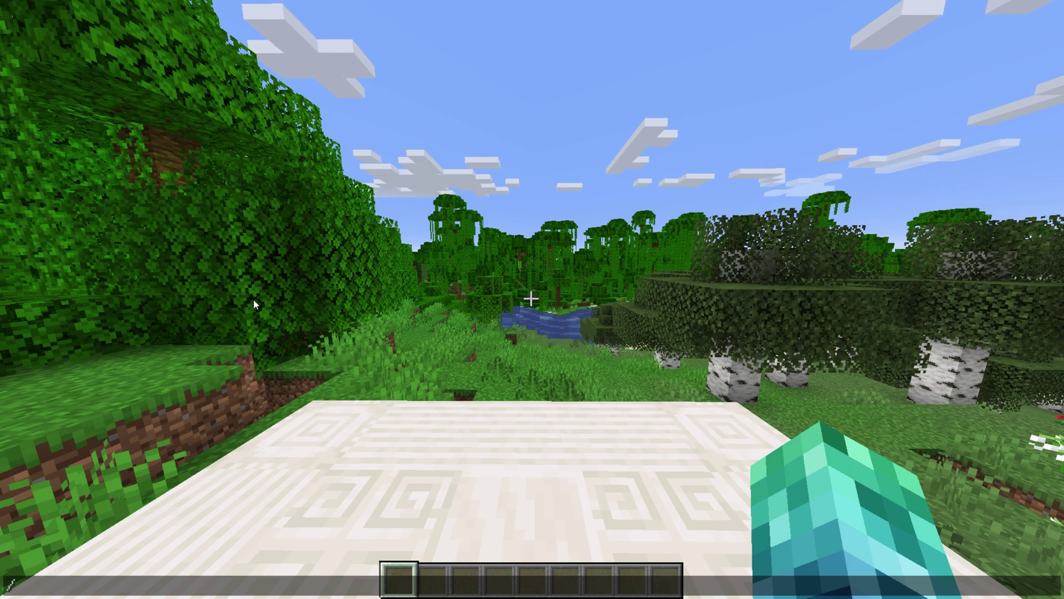
type("UnMu")
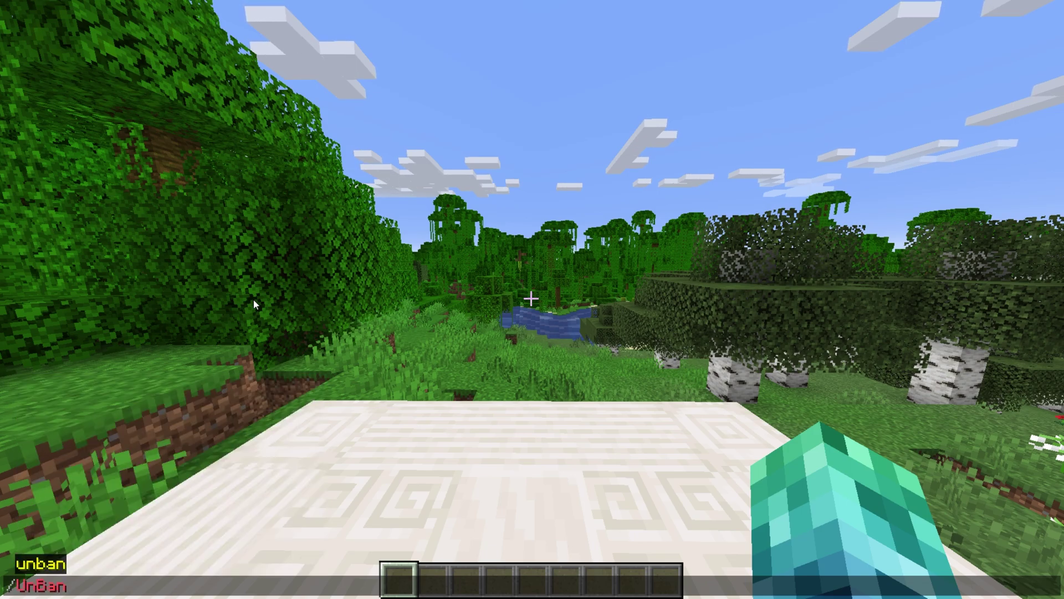
key("BackSpace")
key("BackSpace")
key("BackSpace")
key("BackSpace")
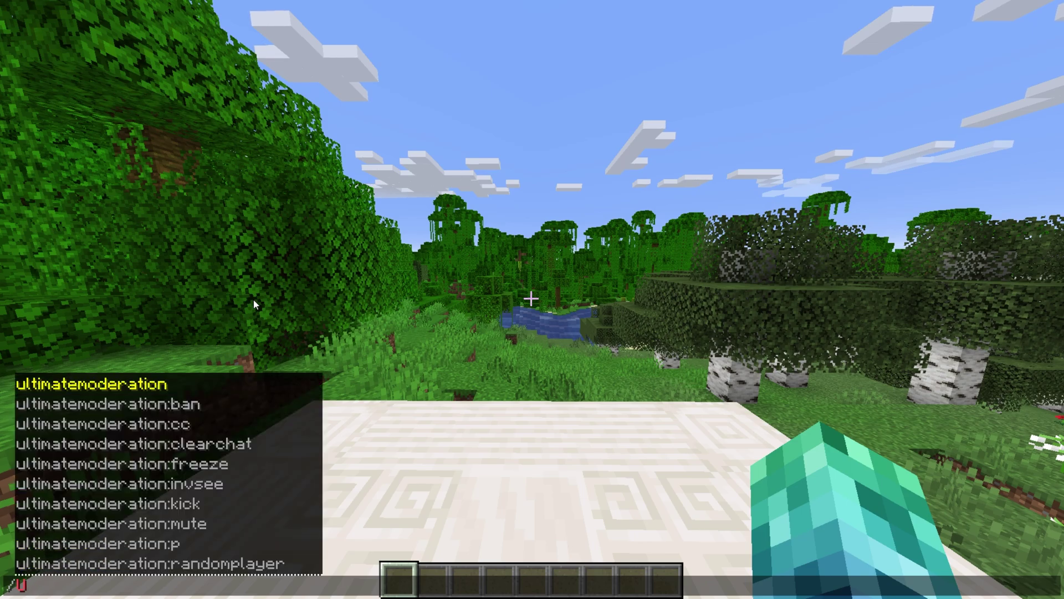
type("Spy")
key("BackSpace")
key("BackSpace")
key("BackSpace")
type("viewende")
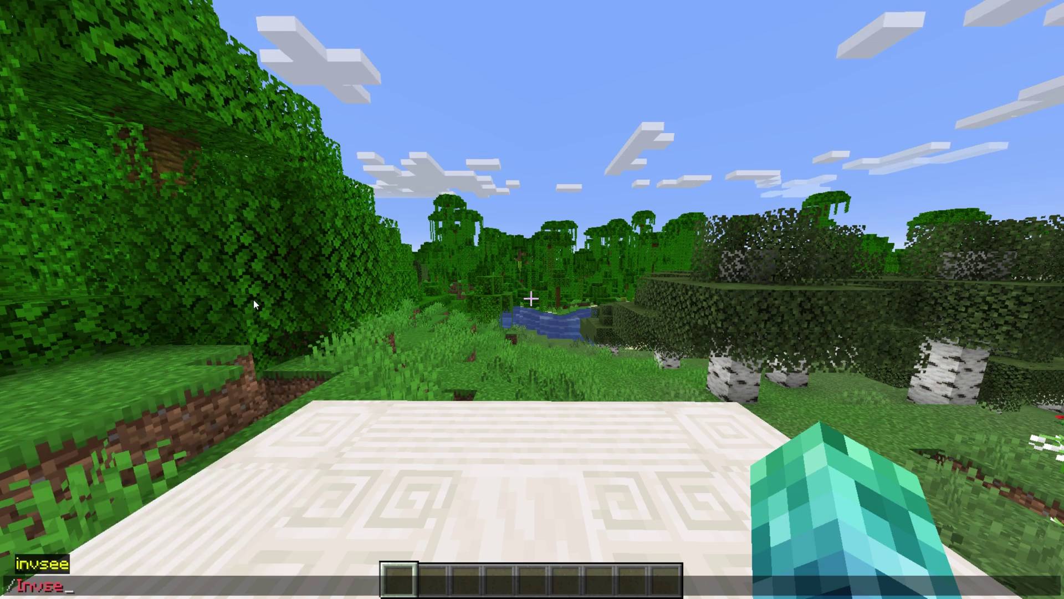
key("BackSpace")
key("BackSpace")
key("BackSpace")
key("BackSpace")
key("BackSpace")
key("BackSpace")
key("BackSpace")
key("BackSpace")
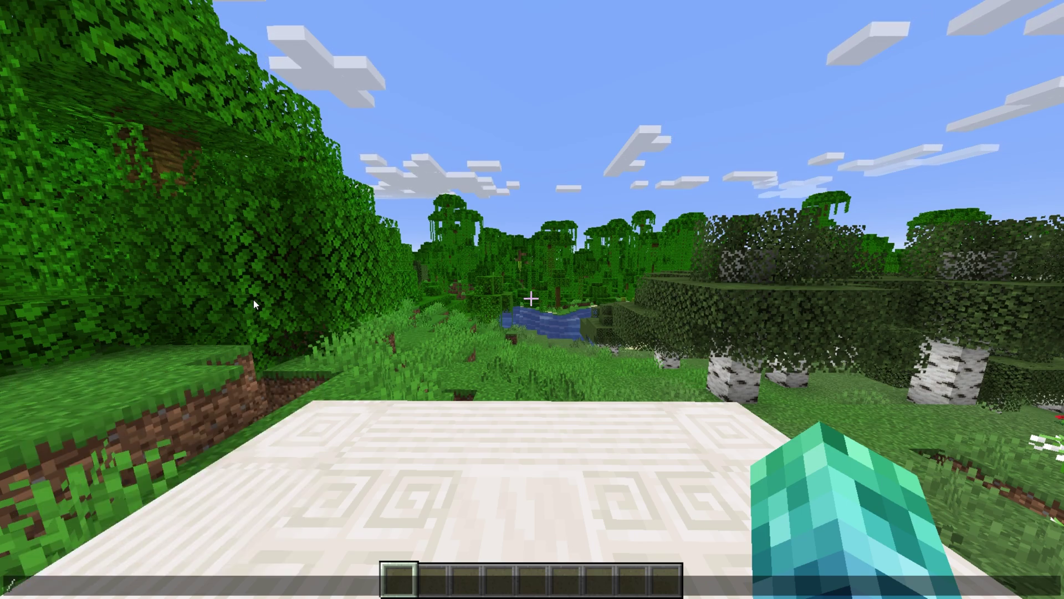
type("revive TCNO")
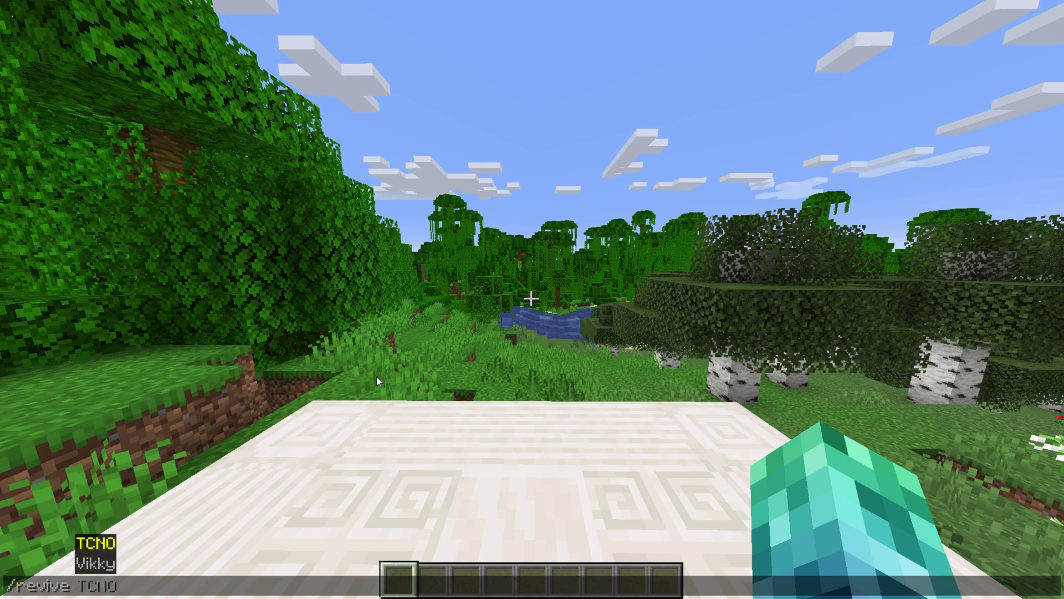
key("ctrl+a")
key("BackSpace")
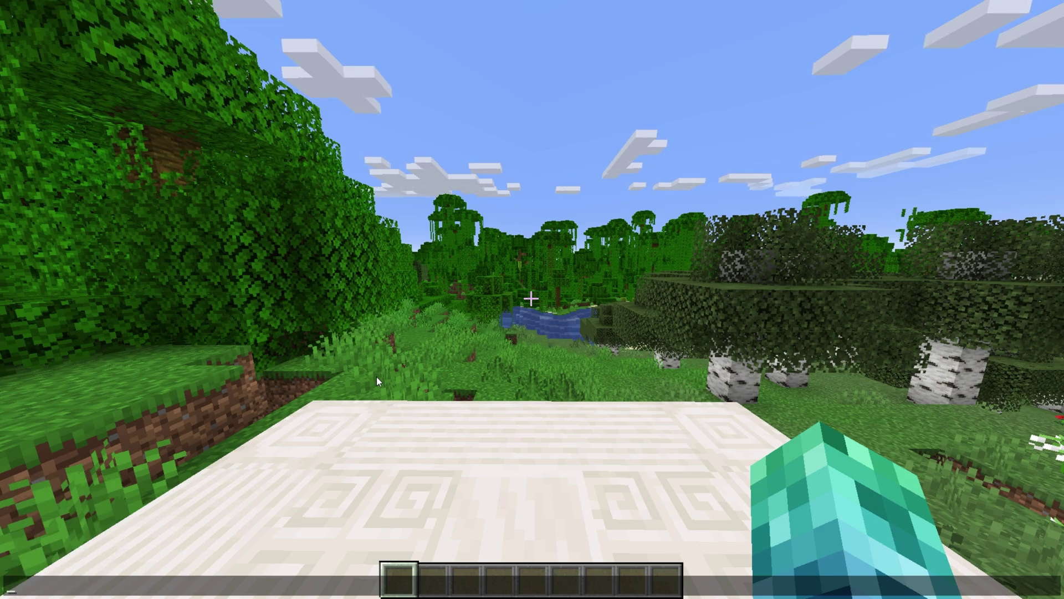
type("/freeze")
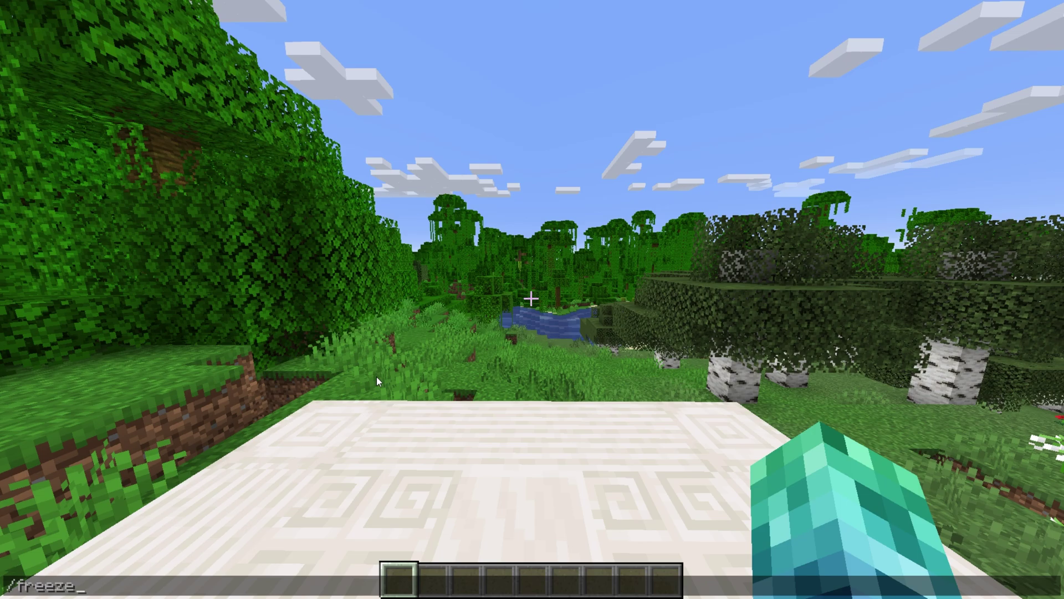
key("ctrl+a")
key("BackSpace")
type("/vanish")
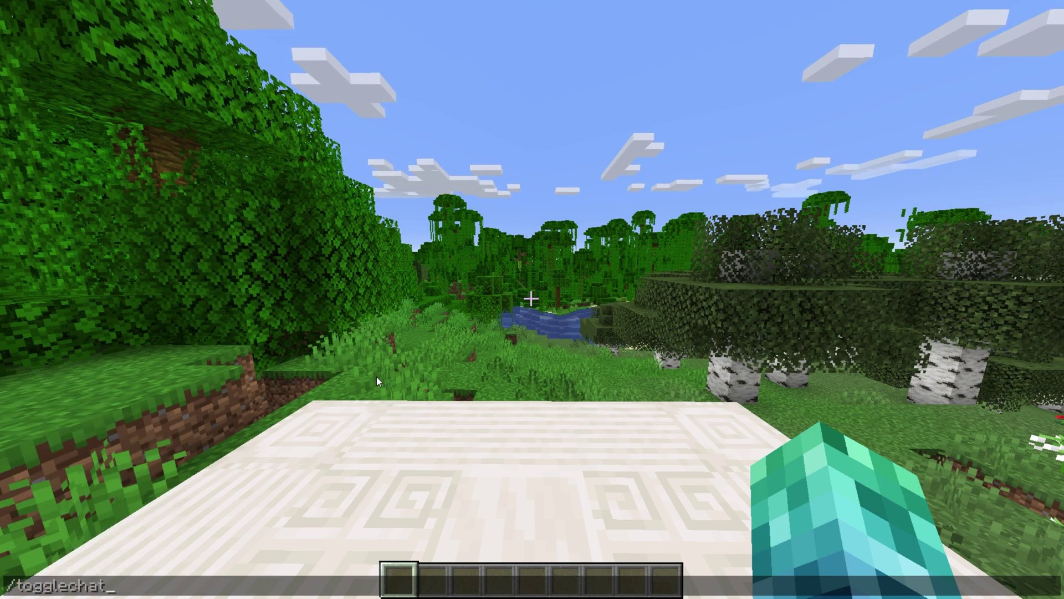
type("freeze")
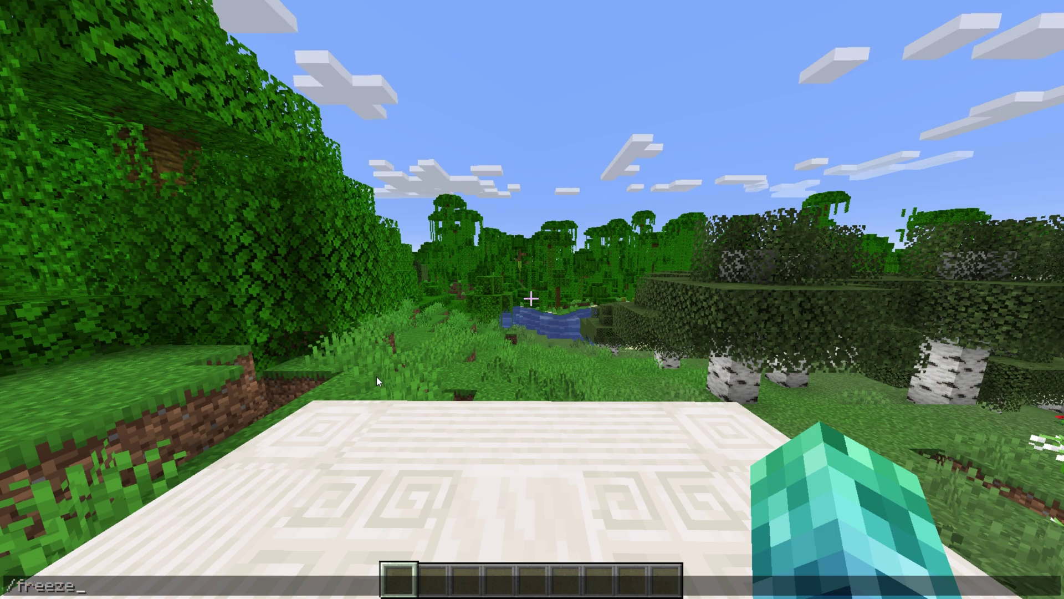
key("ctrl+a")
key("BackSpace")
type("/vanish")
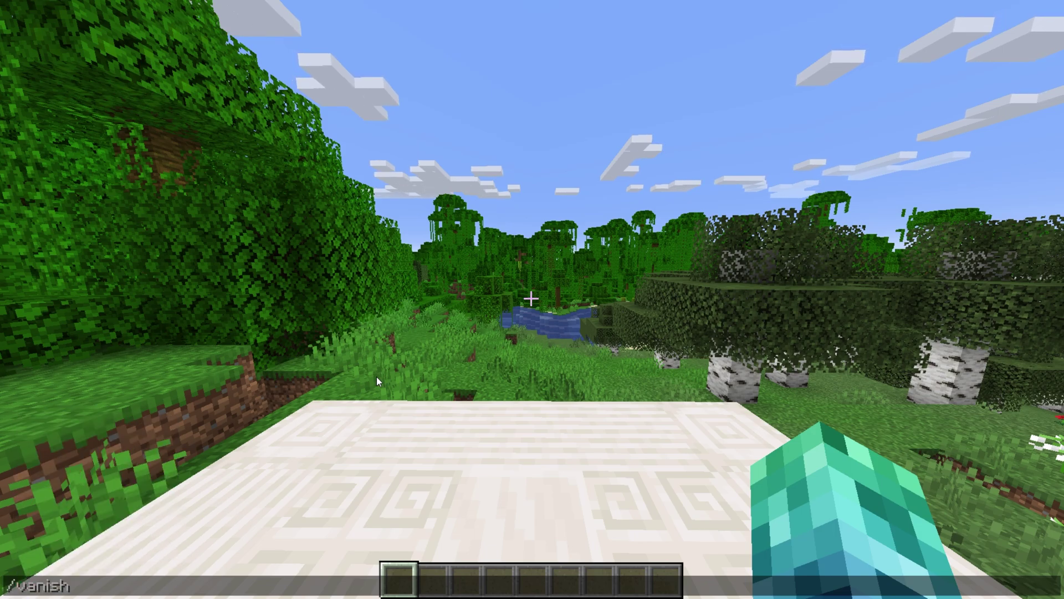
key("ctrl+a")
key("BackSpace")
Step: Mute the server-wide chat with /togglechat and run the same command again to unmute it
type("/togglechat")
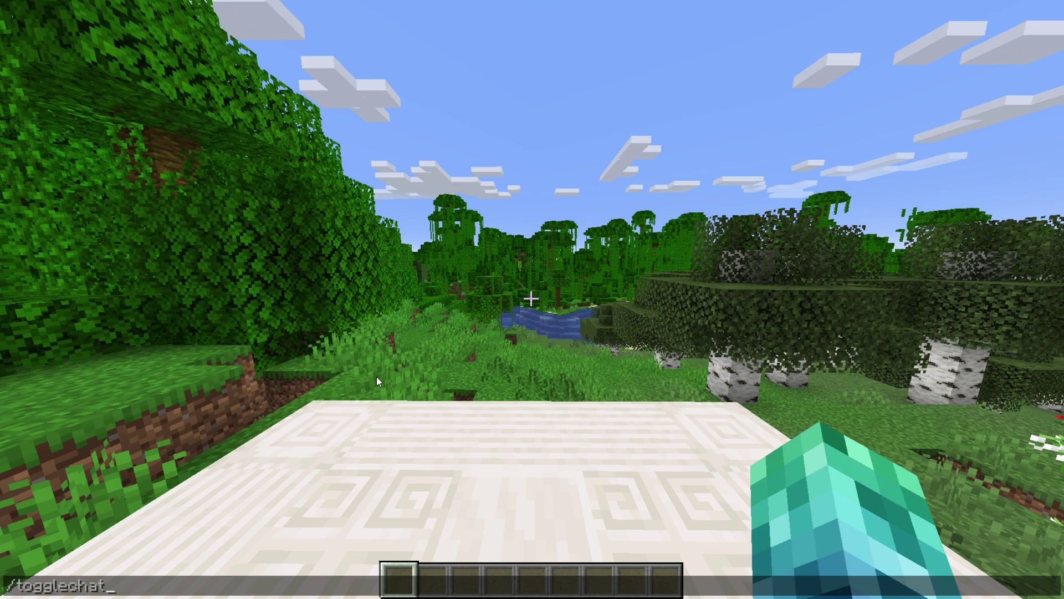
key("Return")
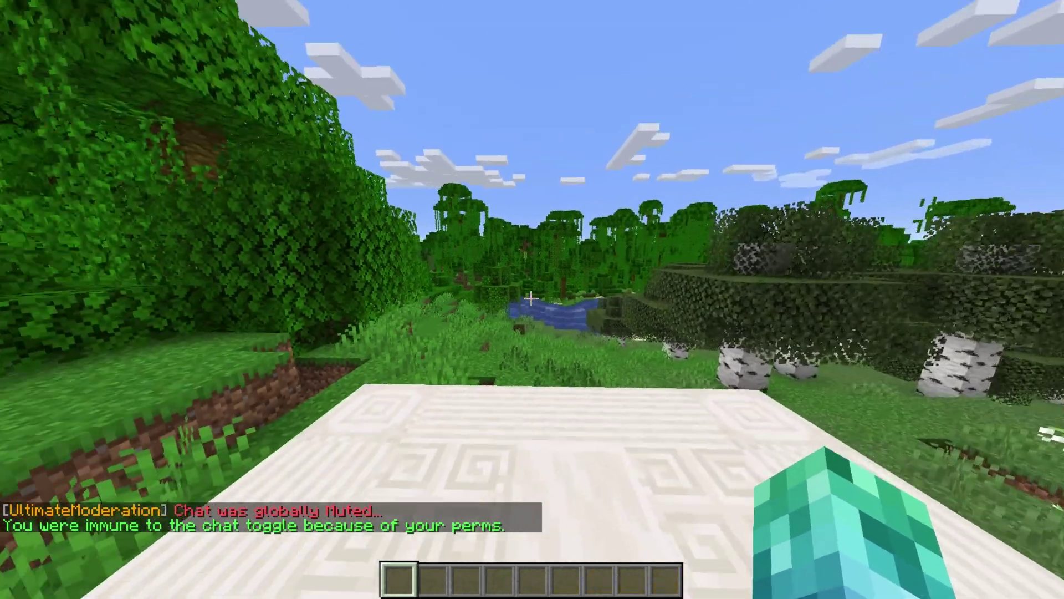
key("slash")
key("Up")
key("Return")
Step: Teleport to a random player on the server with the plugin's random player command
type("/randomplayt")
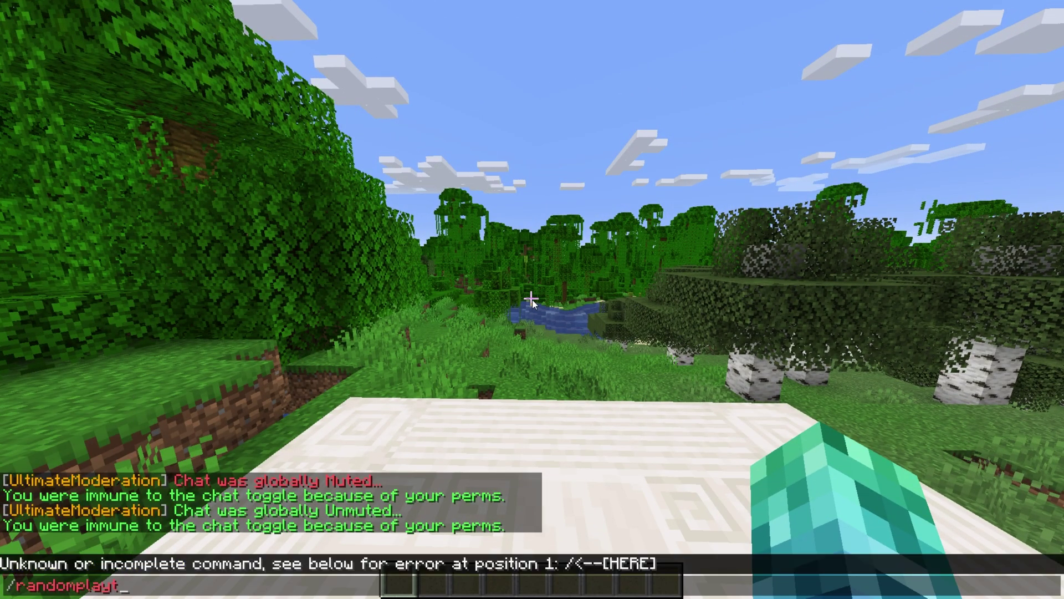
key("Tab")
key("Return")
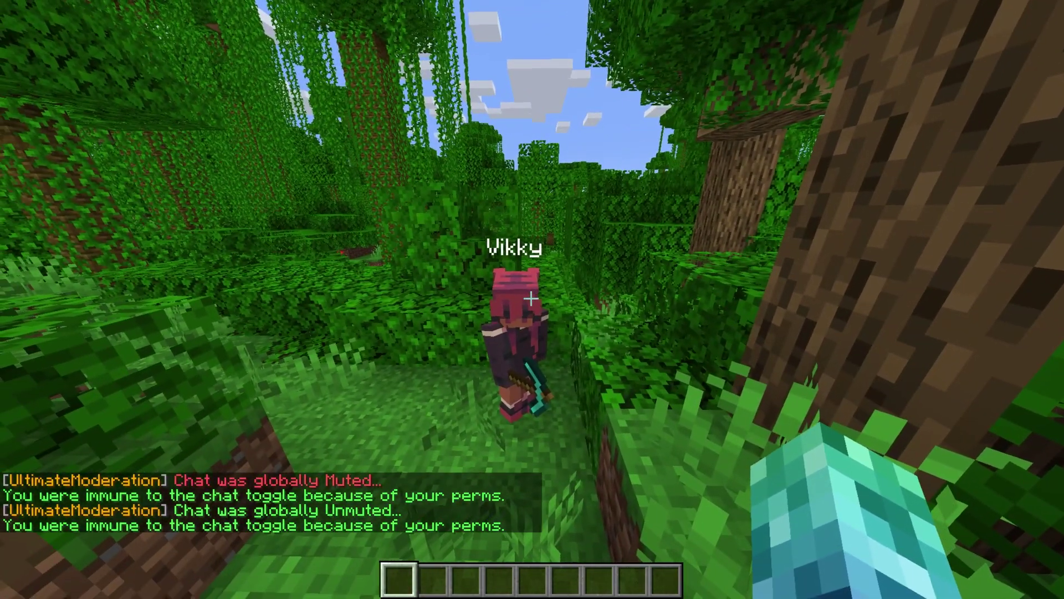
Step: Clear the server chat with the plugin's clear chat command
key("slash")
type("cc")
key("Down")
key("Down")
key("Tab")
key("Return")
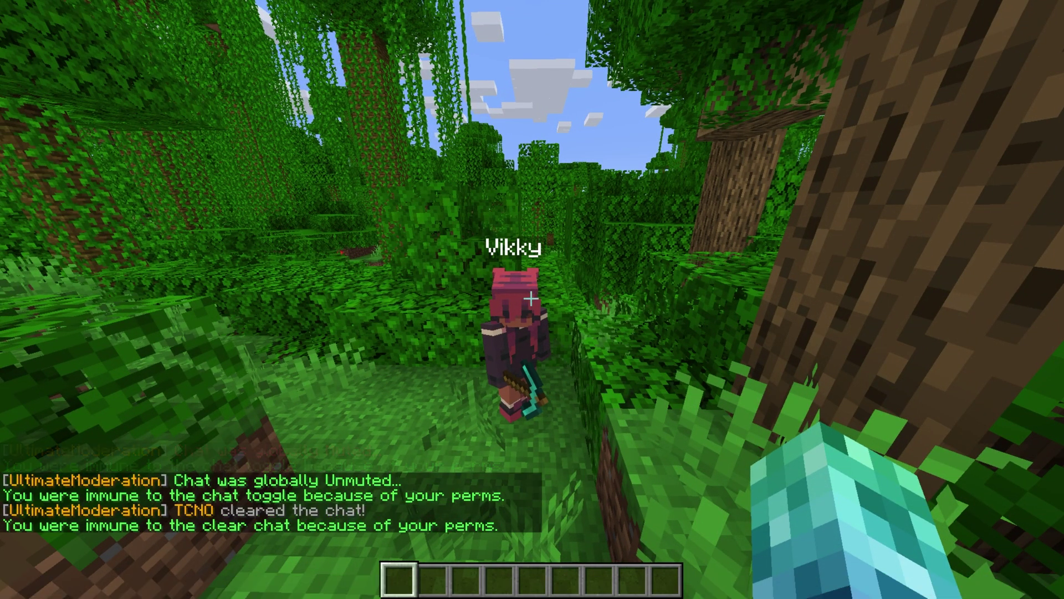
Step: Enable chat slow mode with a delay of 10 using the /slowmode command
key("slash")
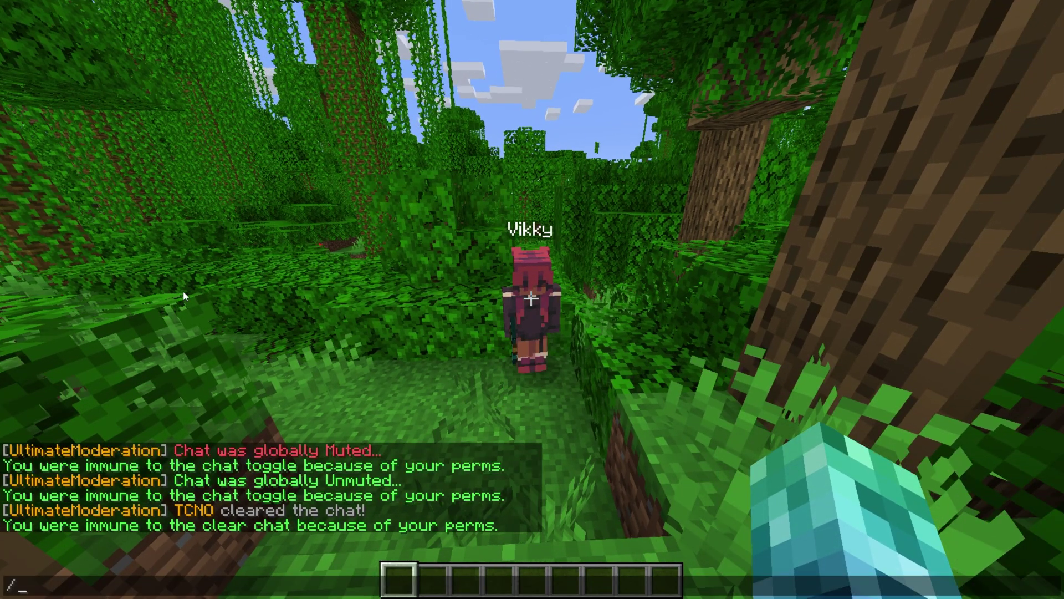
type("slow")
key("Tab")
key("Tab")
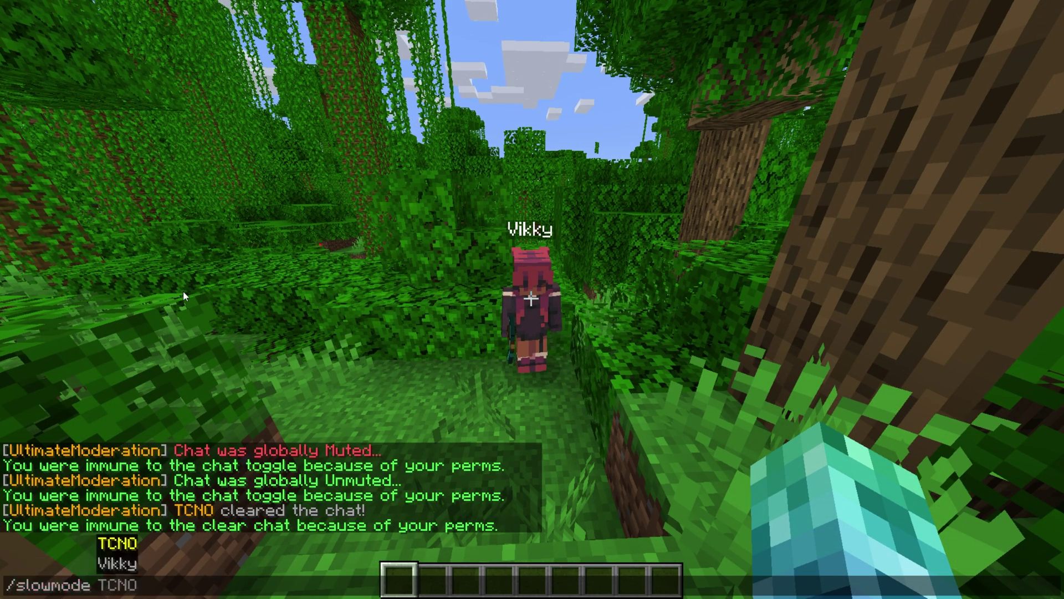
key("BackSpace")
key("BackSpace")
key("BackSpace")
key("BackSpace")
type("10")
key("Return")
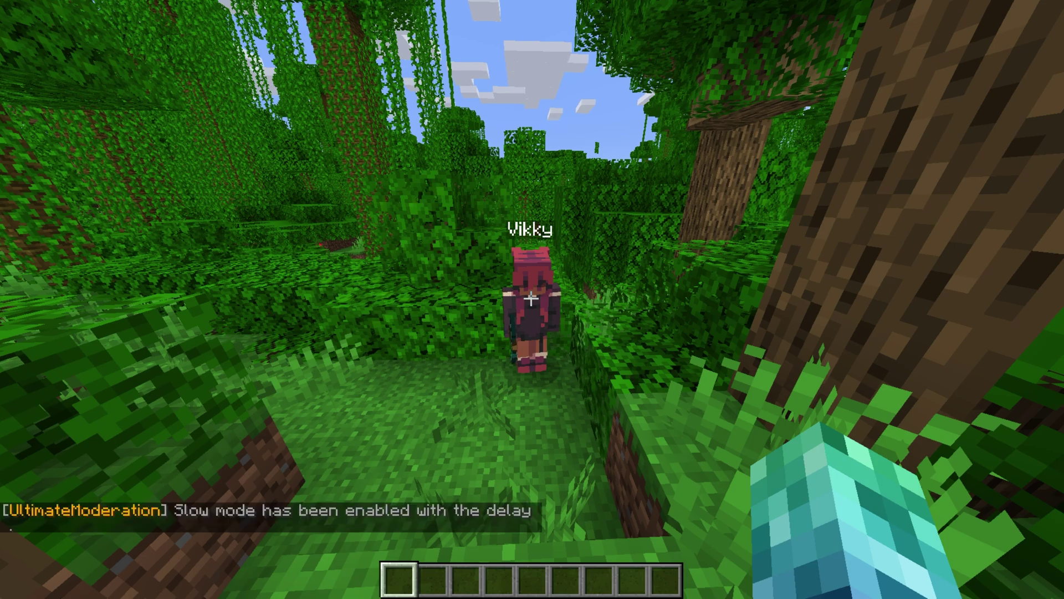
Step: Run /slowmode without a delay value to turn chat slow mode off
key("slash")
type("slowmode")
key("Return")
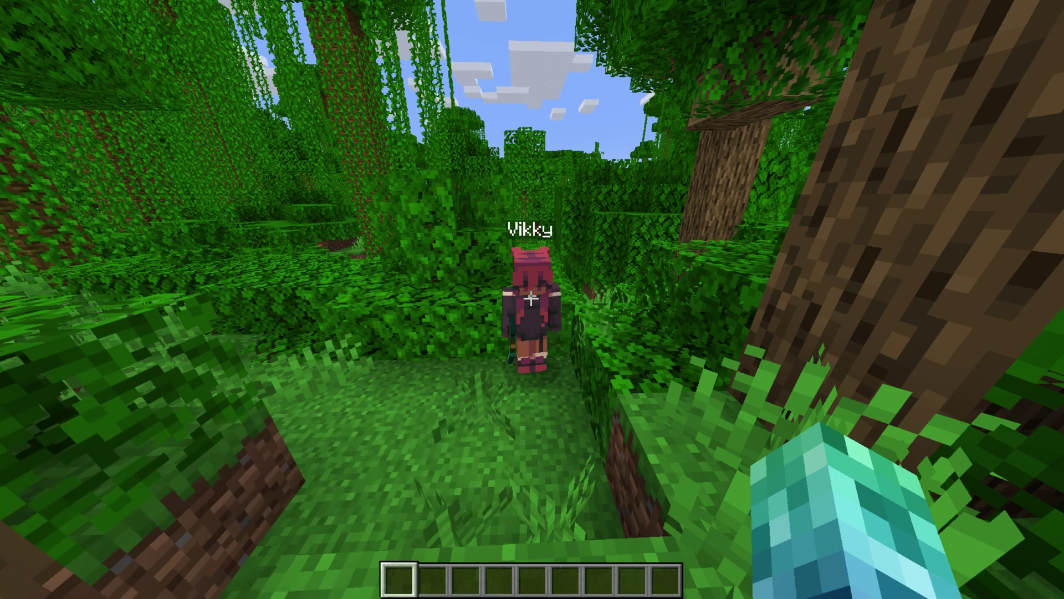
Step: Join the staff chat named "channel" with /sc channel and send the message "Hello admins!"
key("slash")
type("sc channel")
key("Return")
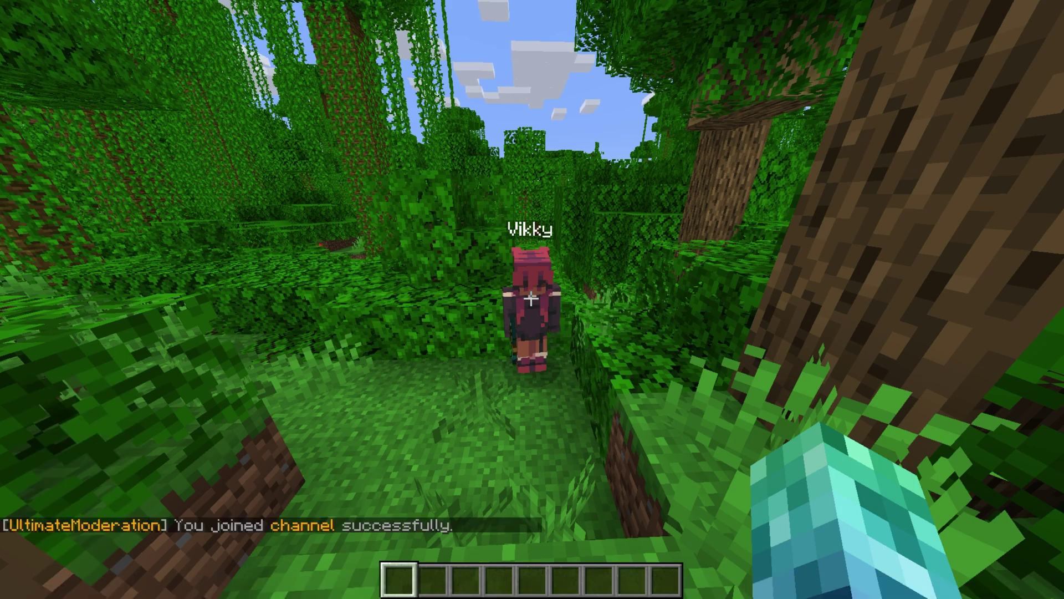
type("tHello admins!")
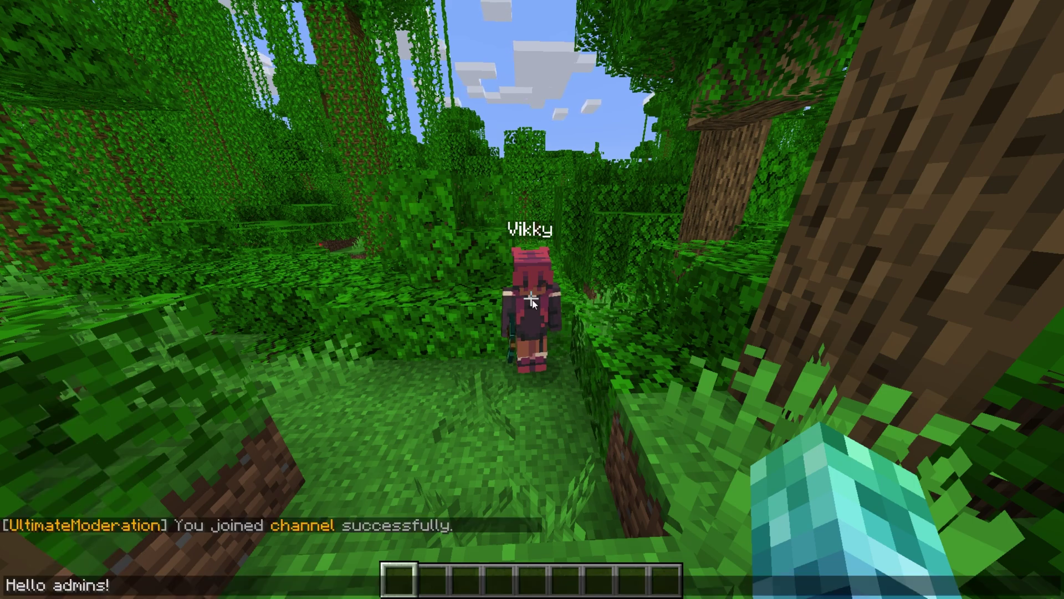
key("Return")
Step: Leave the staff chat channel with /sc leave
key("slash")
type("sc leave")
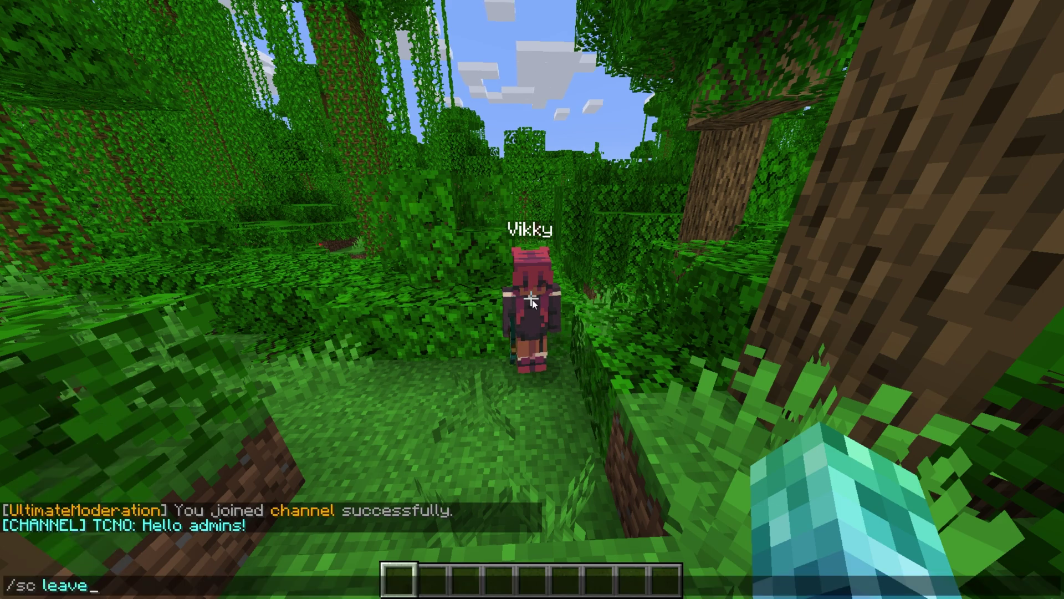
key("Return")
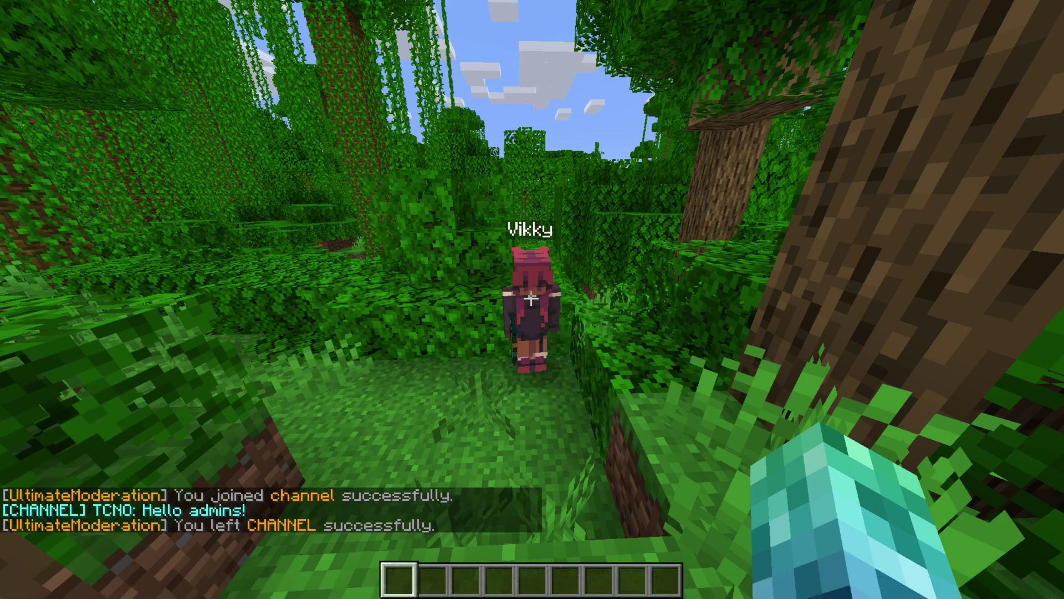
Step: Open the in-game plugin settings with /um settings and inspect the vanish options in config.yml
key("slash")
type("um settings")
key("Return")
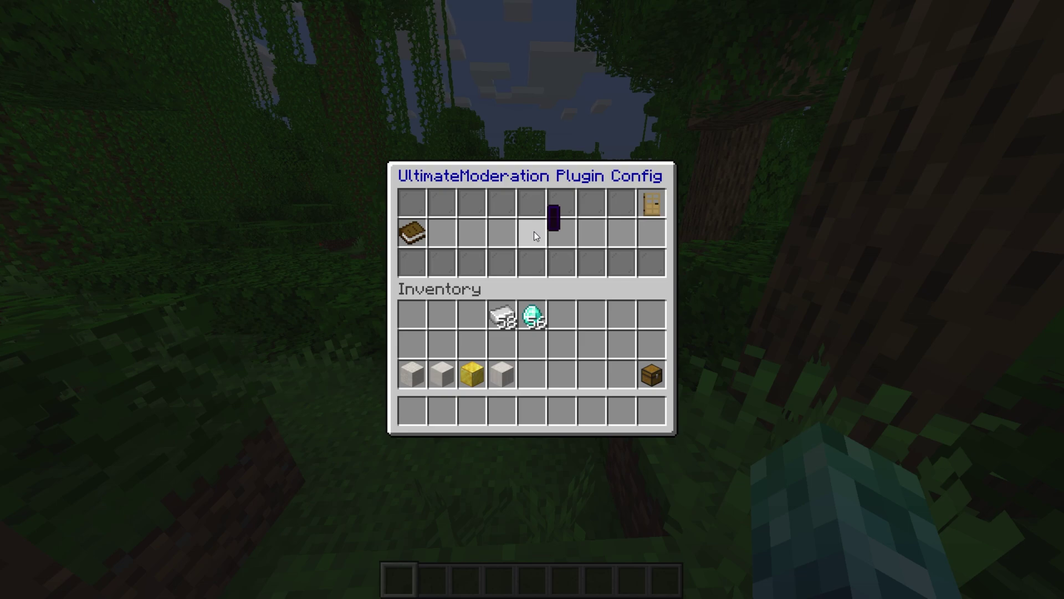
left_click(413, 233)
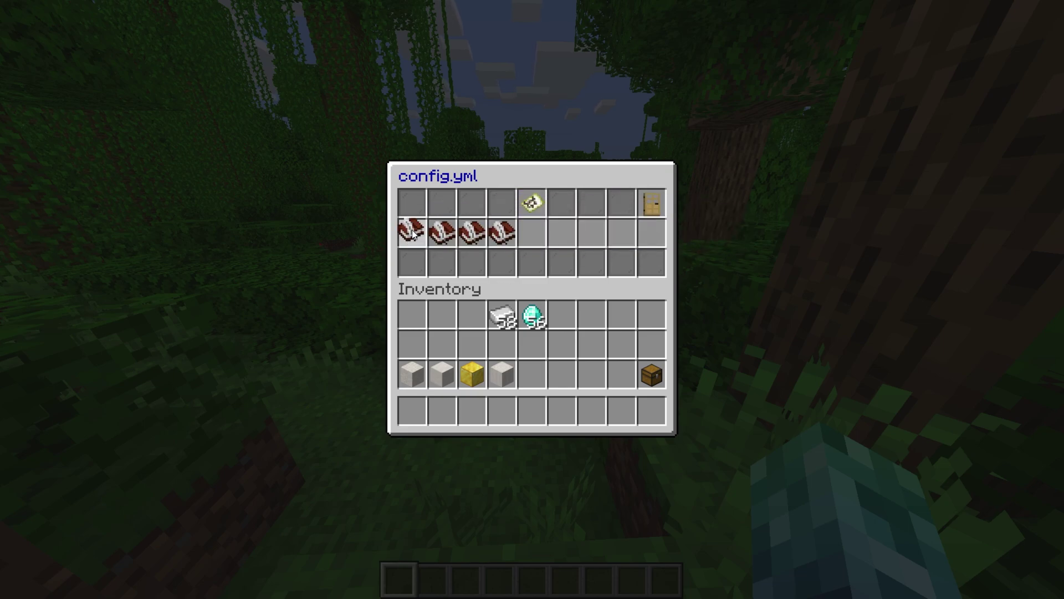
left_click(502, 232)
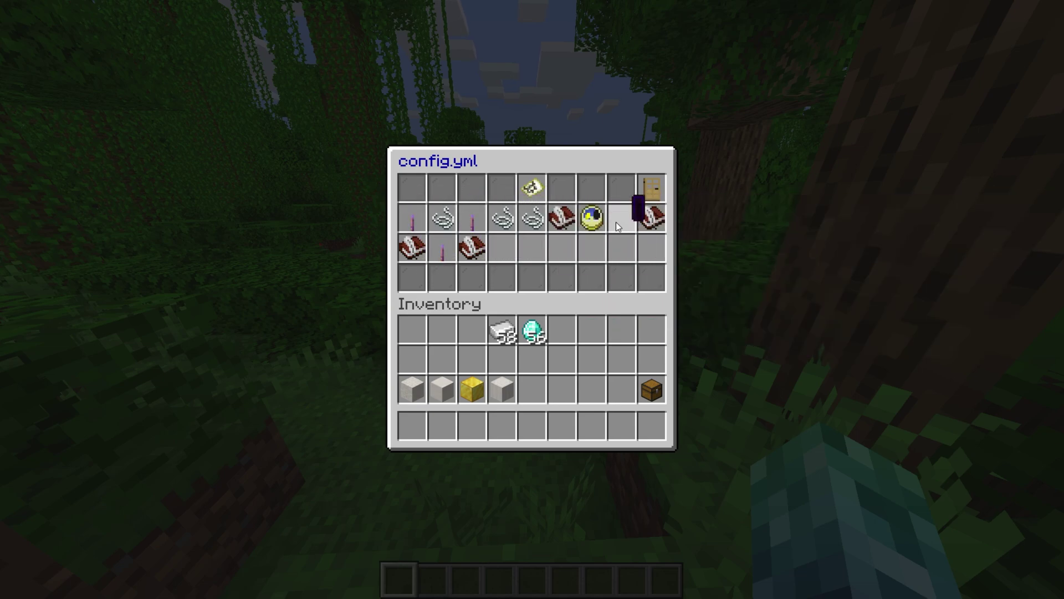
left_click(464, 221)
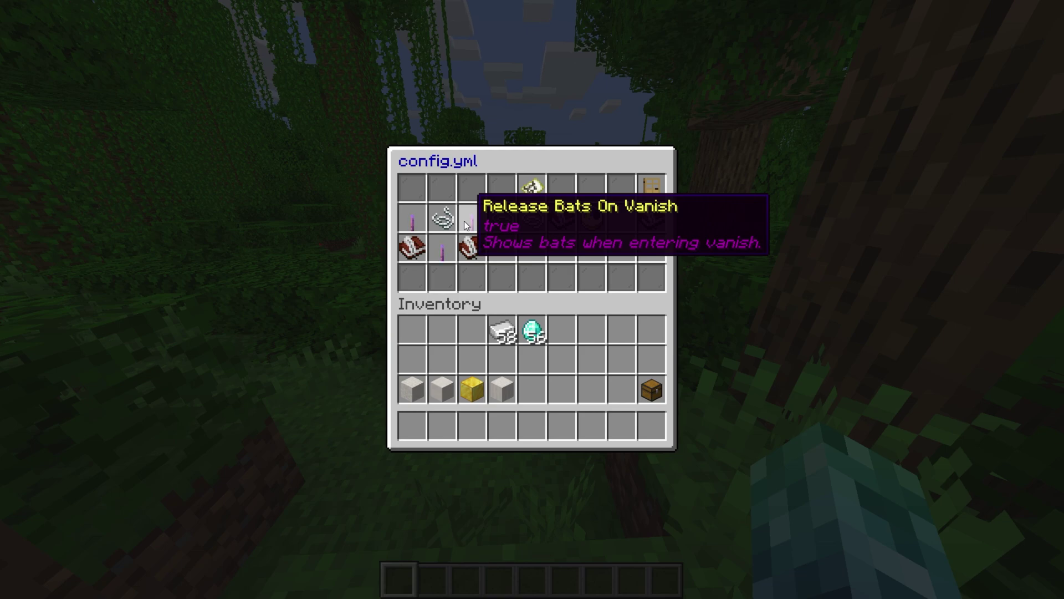
left_click(440, 221)
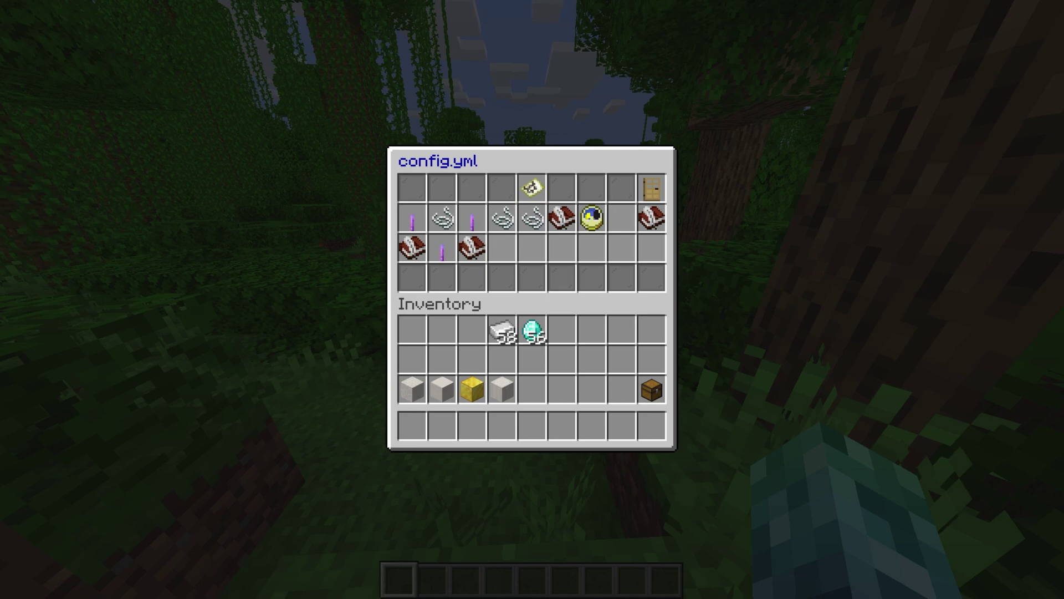
Step: Close the settings menu and reload the plugin with /um reload
key("Escape")
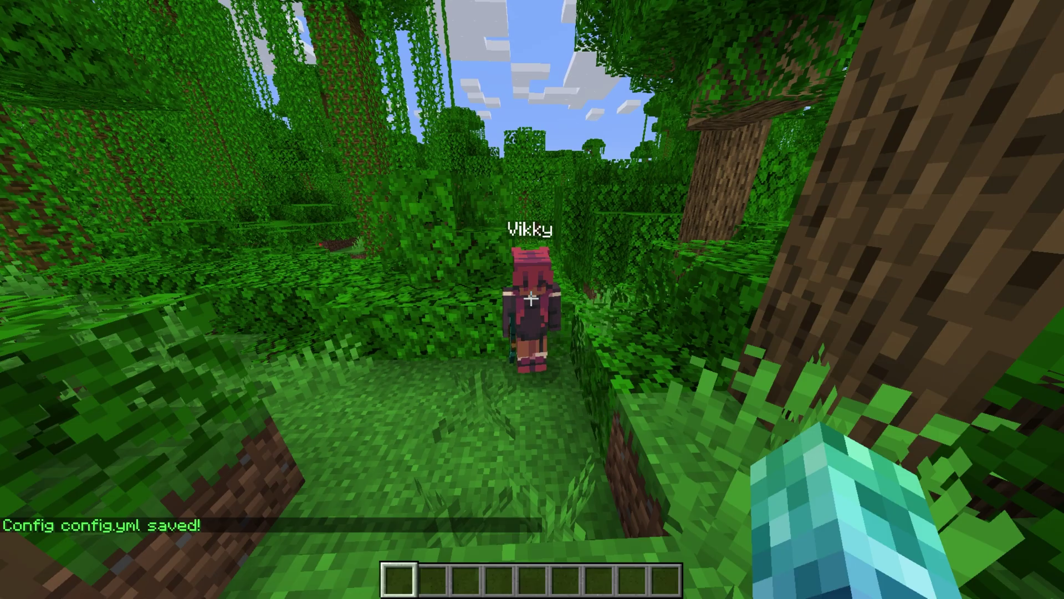
type("/um reload")
key("Return")
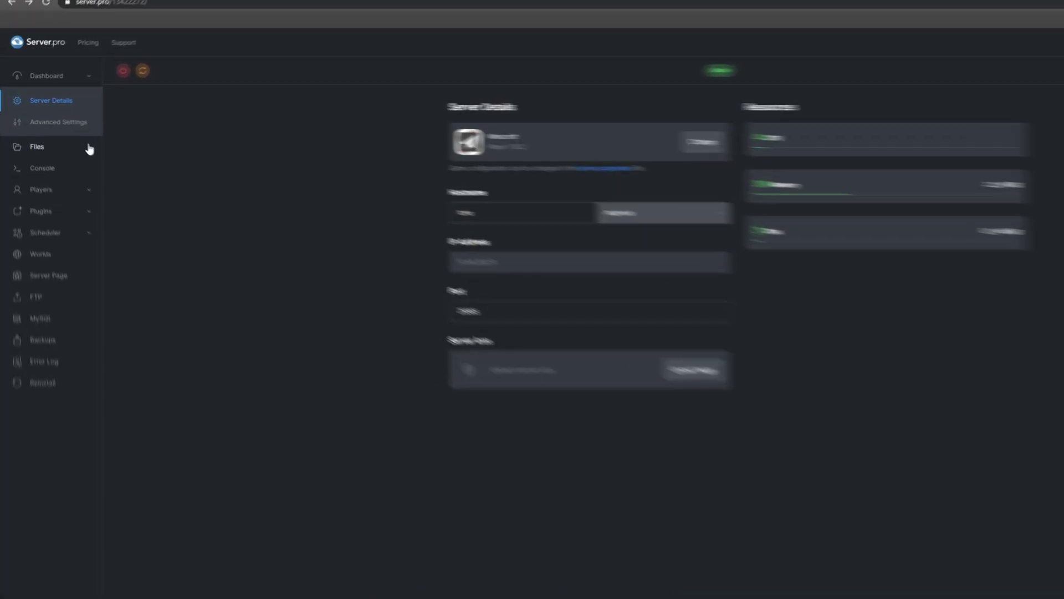
Step: Switch to the Server.pro file manager, open plugins/UltimateModeration, and check the language files in the locales folder
left_click(89, 149)
left_click(172, 263)
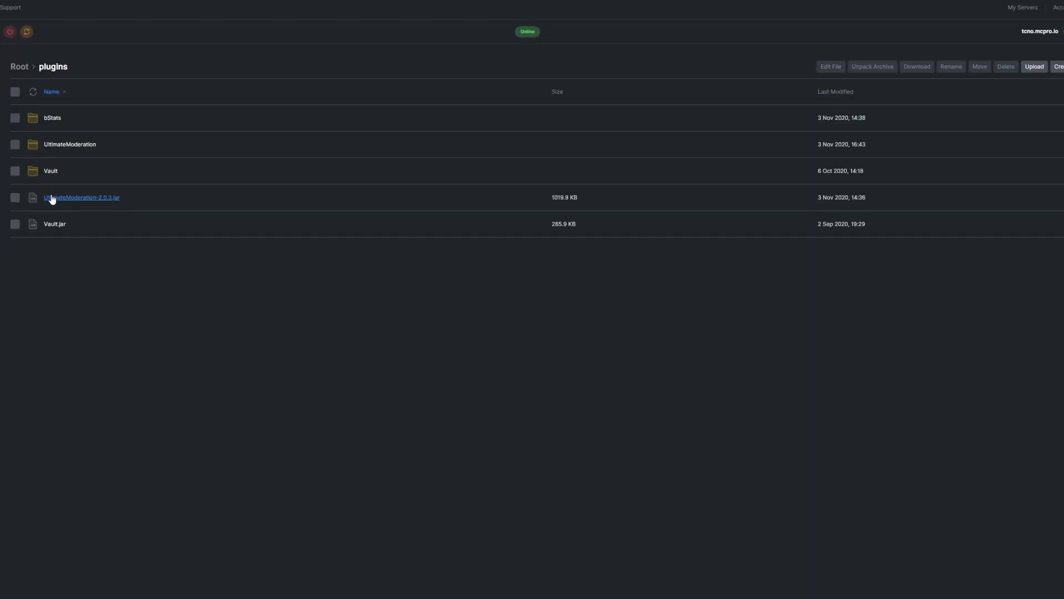
left_click(73, 144)
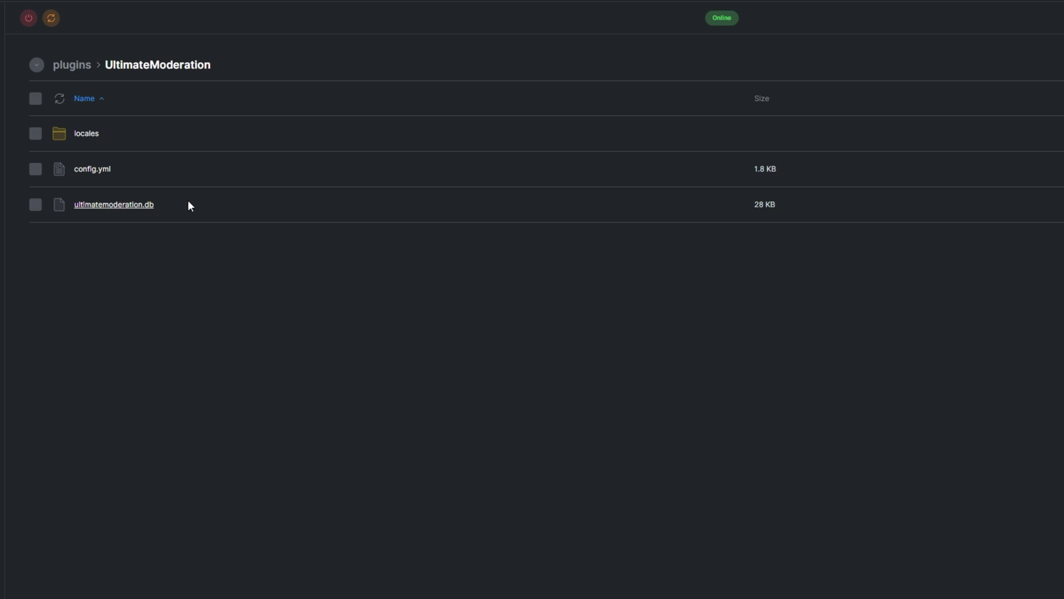
left_click(92, 134)
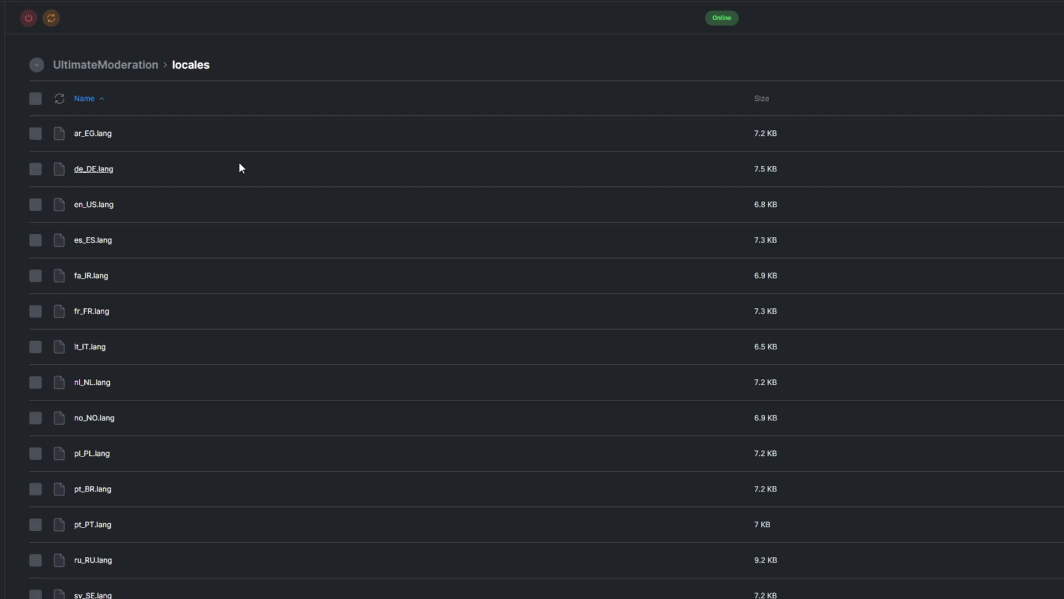
left_click(135, 68)
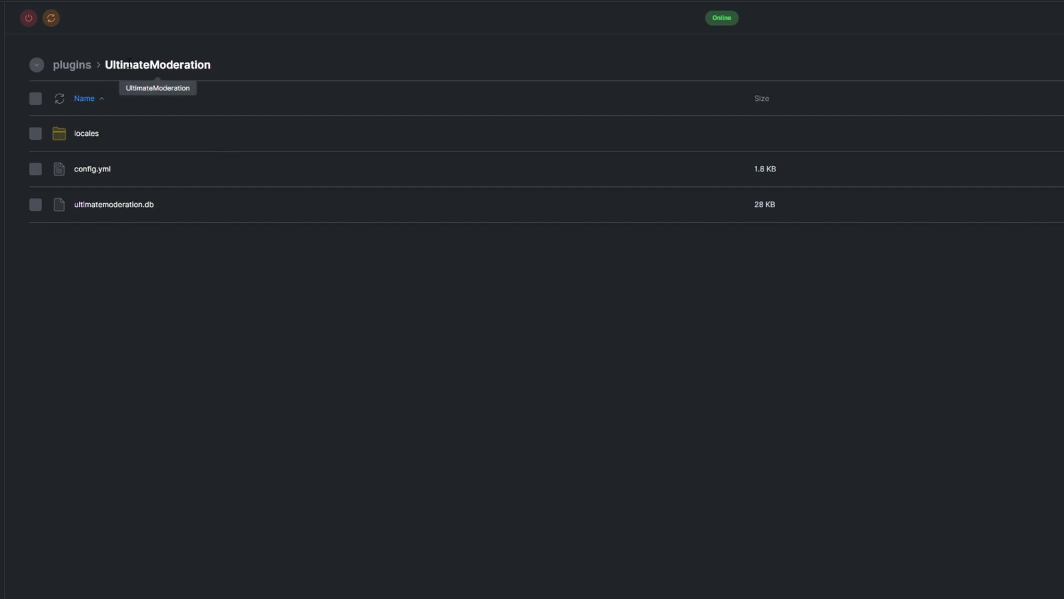
Step: Open config.yml and look over its Main, Interfaces, System and MySQL sections
left_click(86, 175)
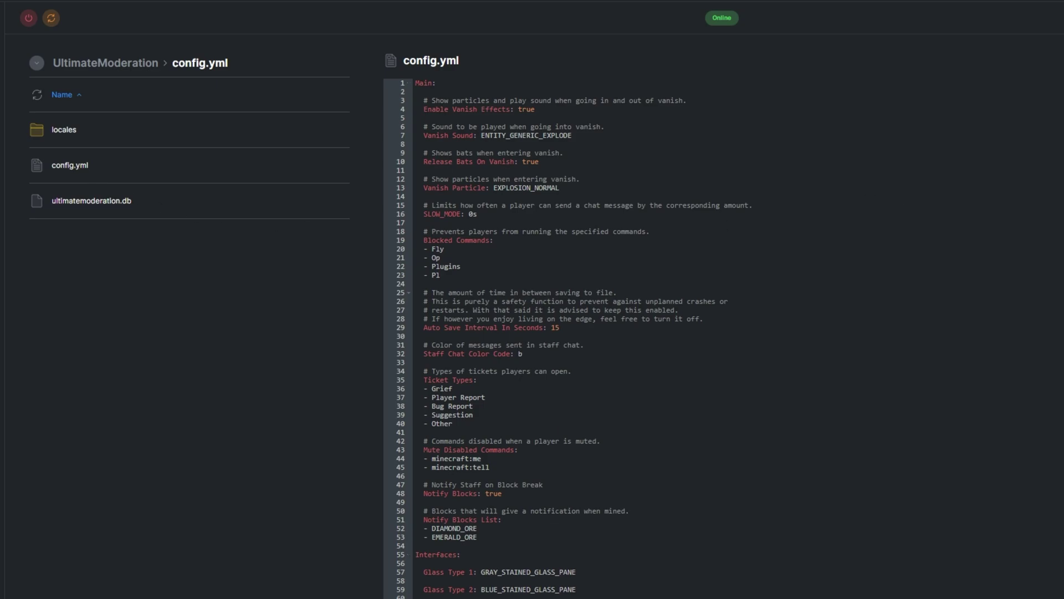
key("ctrl+End")
scroll(723, 297, "up", 3)
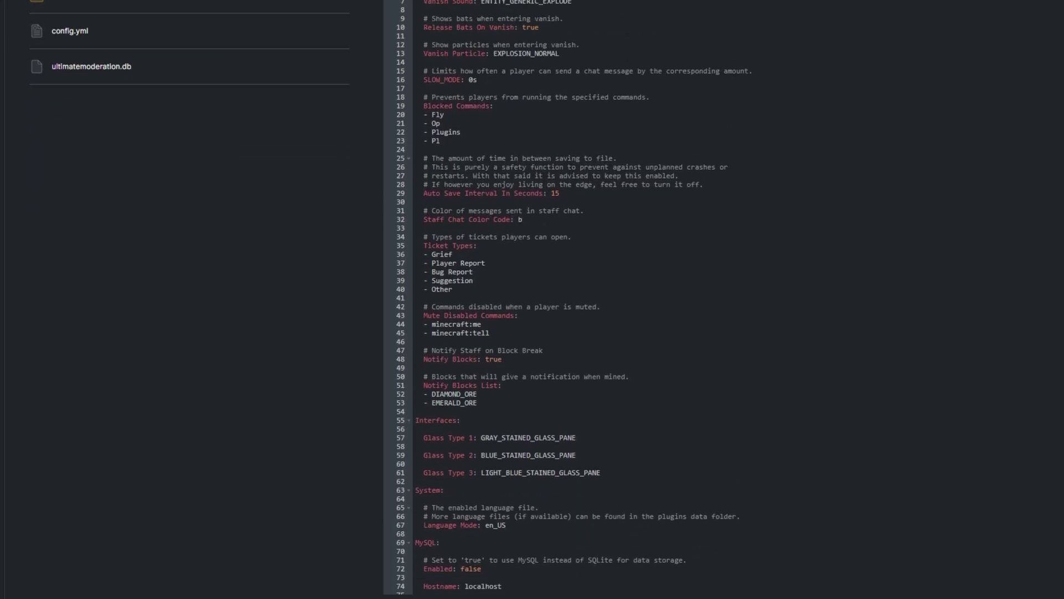
scroll(559, 181, "up", 3)
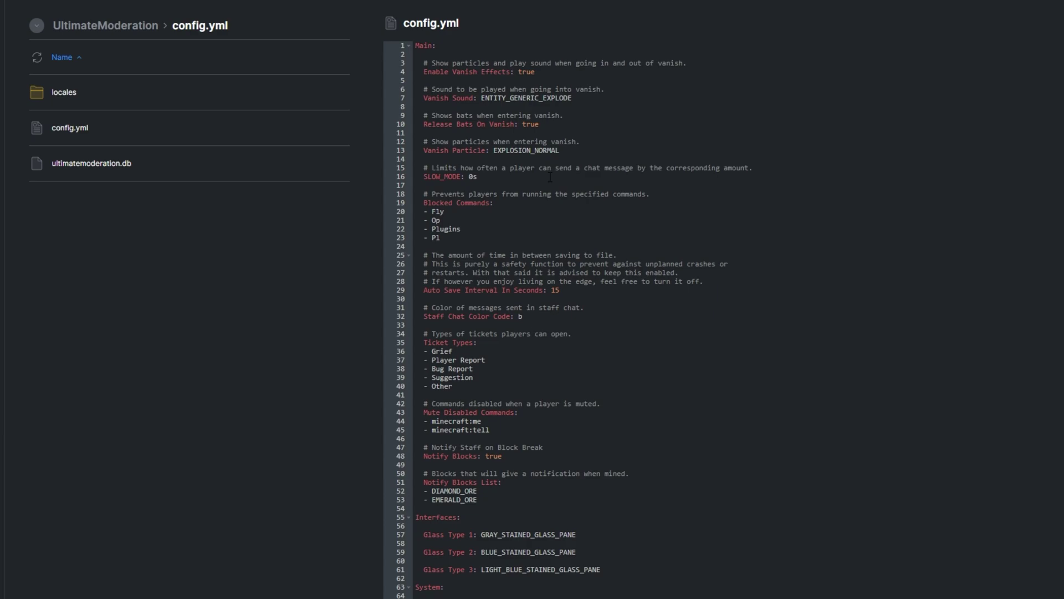
left_click(493, 45)
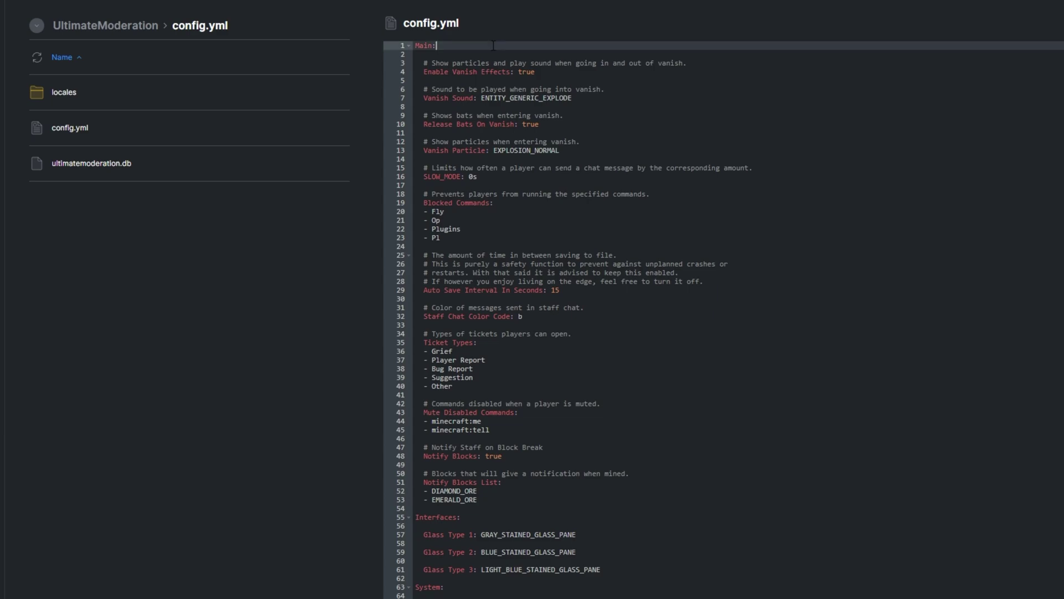
scroll(497, 326, "down", 3)
left_click(496, 424)
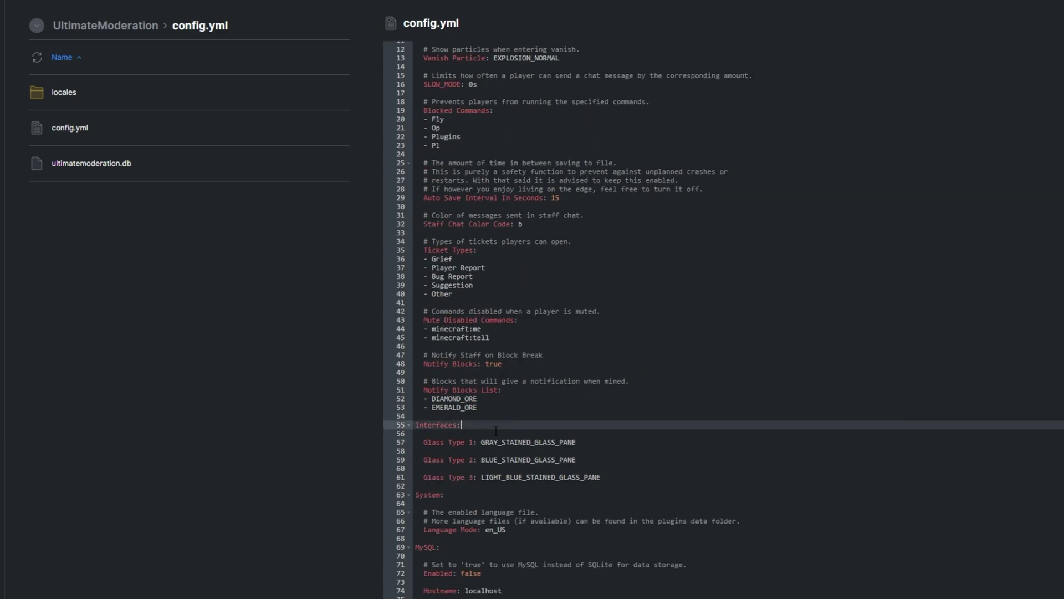
left_click(492, 494)
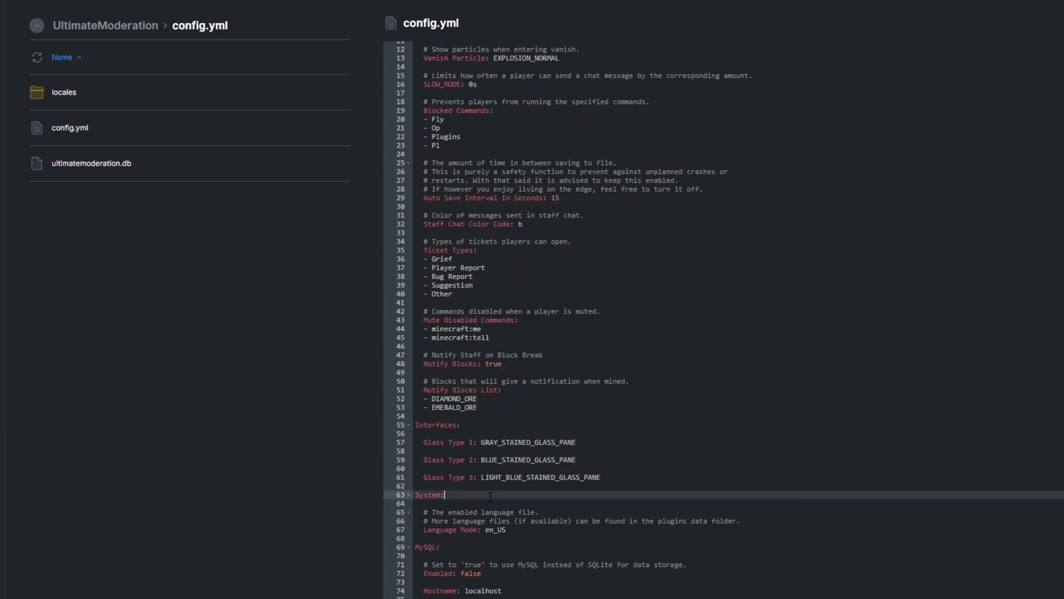
left_click(478, 549)
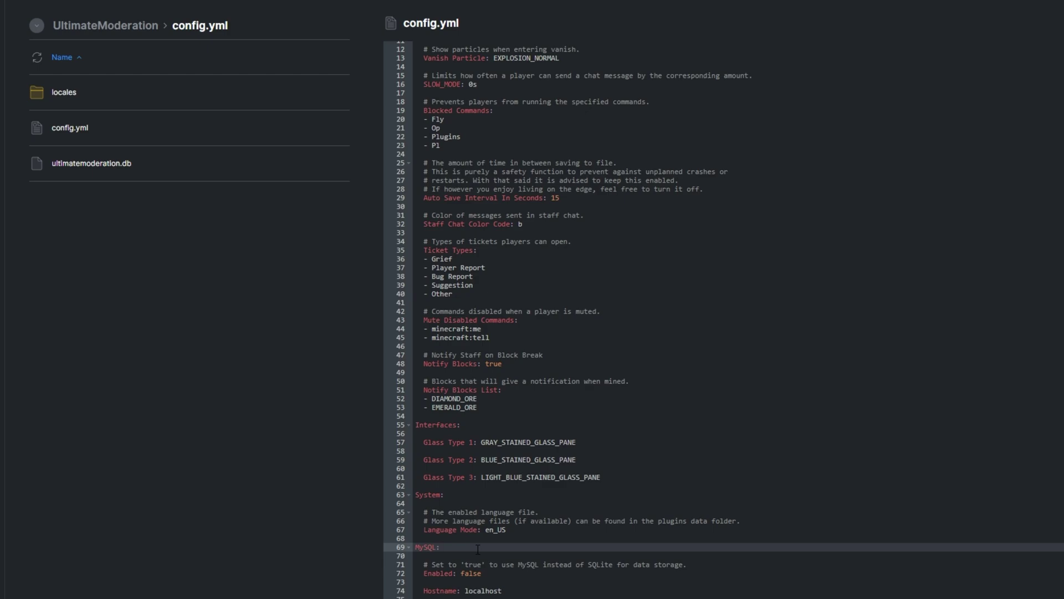
Step: Set Enable Vanish Effects to false in the Main section of config.yml
scroll(527, 428, "up", 3)
left_click(539, 72)
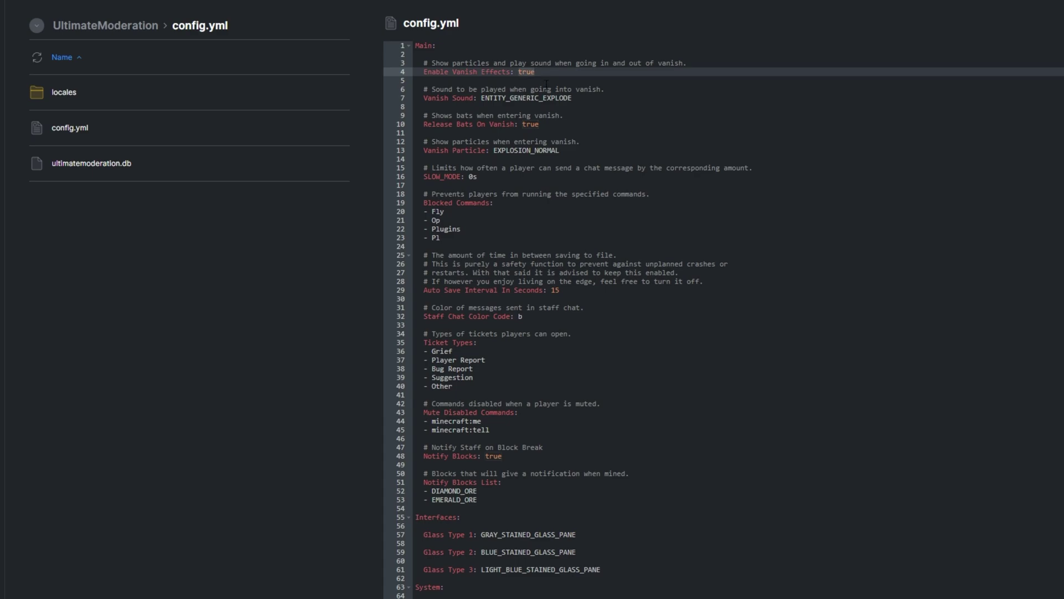
key("BackSpace")
key("BackSpace")
key("BackSpace")
key("BackSpace")
type("false")
Step: Examine the Vanish Sound value and the Blocked Commands and Ticket Types lists in config.yml
double_click(527, 98)
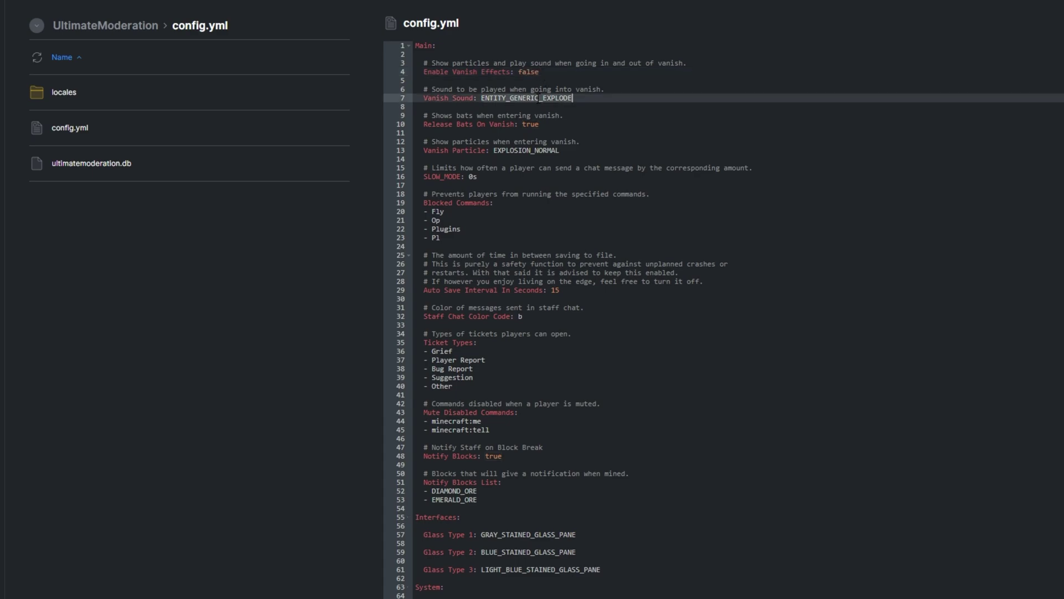
left_click(491, 203)
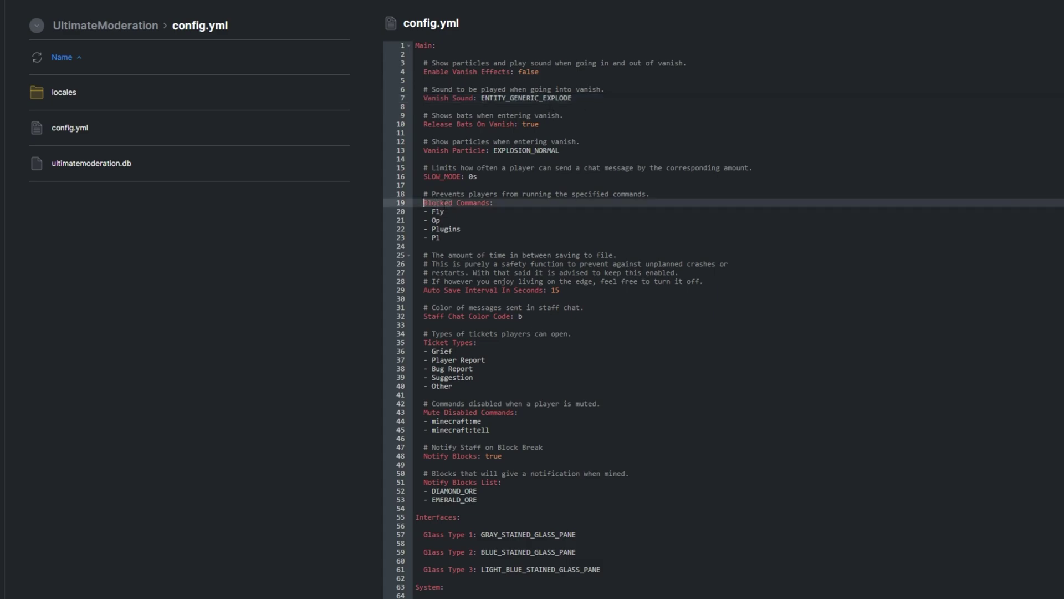
left_click_drag(475, 242, 415, 203)
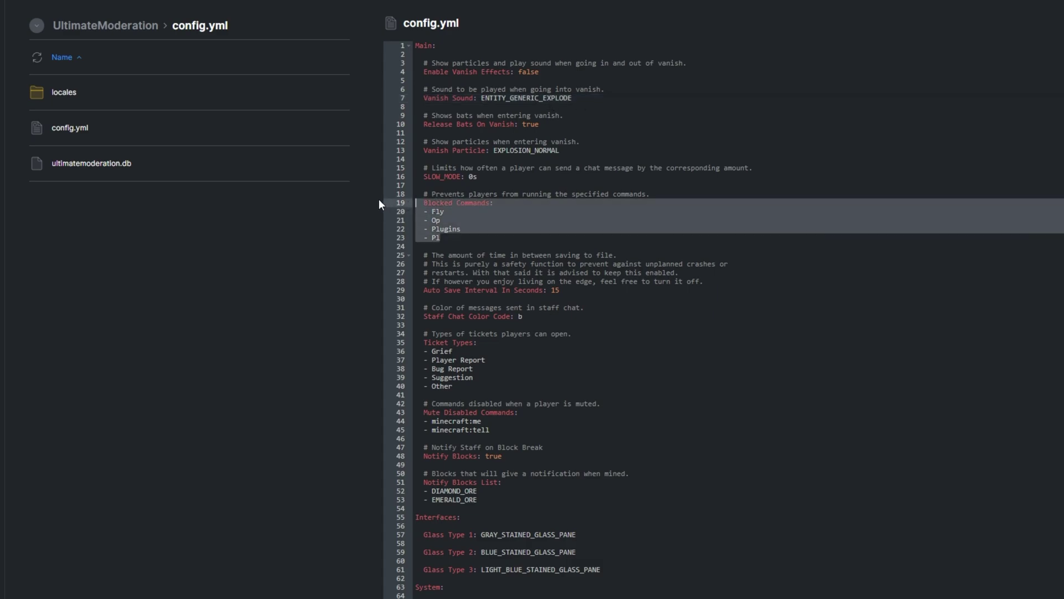
scroll(557, 258, "down", 3)
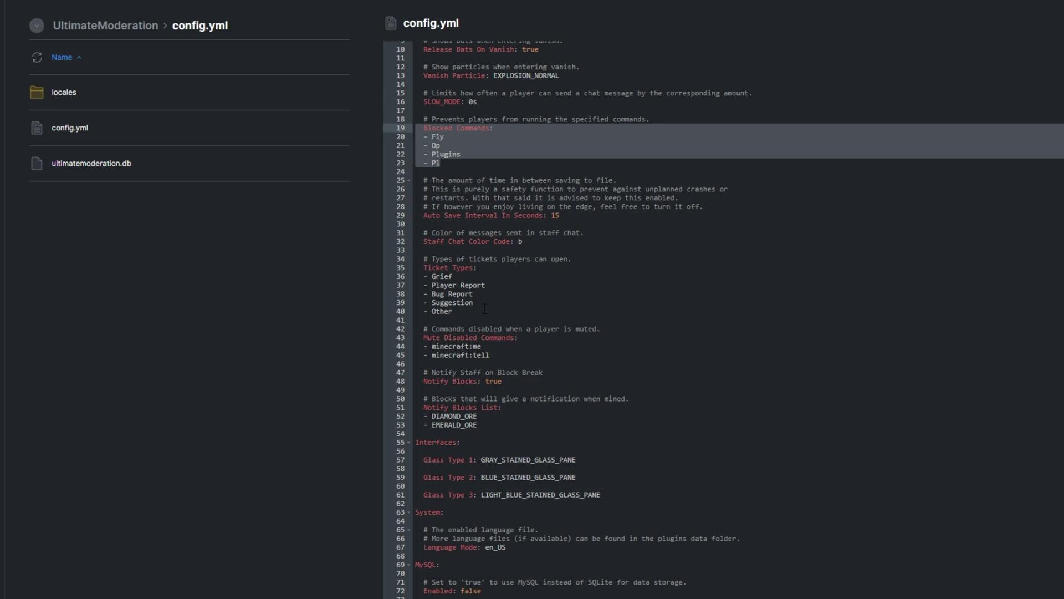
left_click_drag(485, 308, 392, 268)
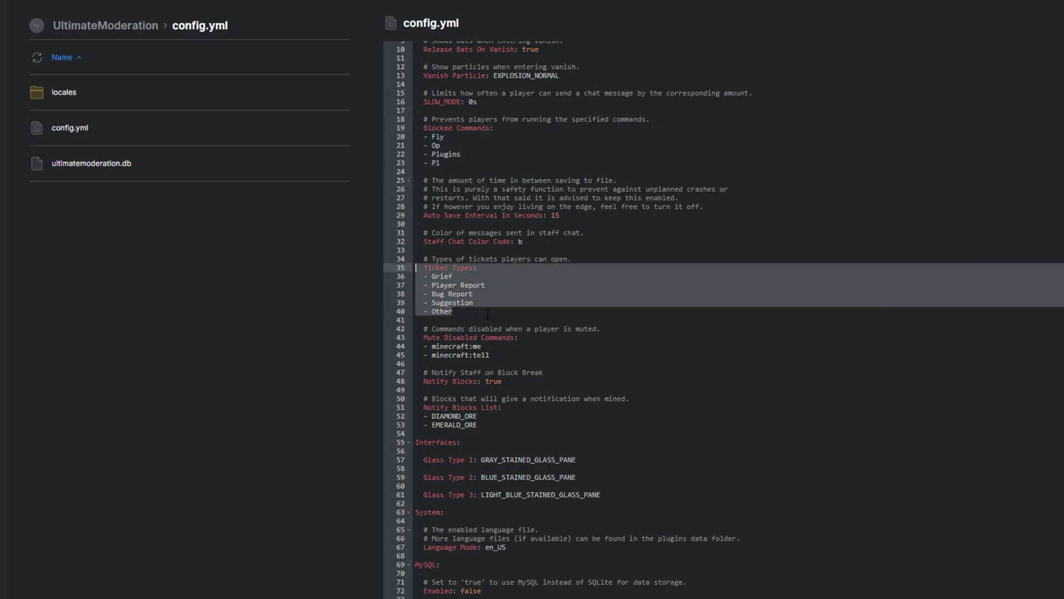
Step: Examine the Notify Blocks List, the Interfaces glass types, the System language mode and the MySQL connection settings in config.yml
scroll(488, 312, "down", 1)
left_click_drag(481, 409, 394, 382)
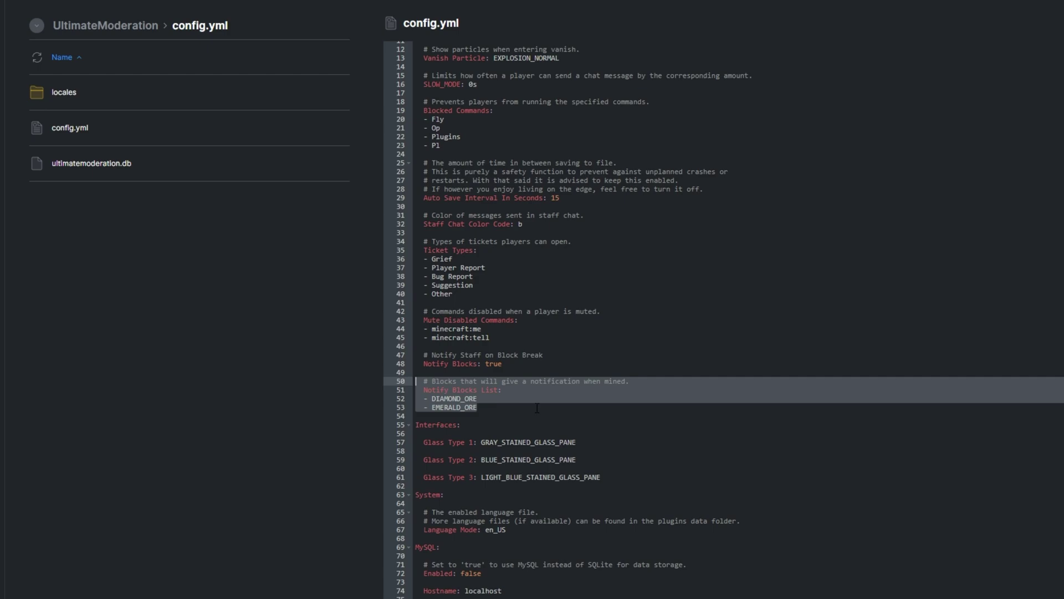
left_click_drag(601, 478, 416, 425)
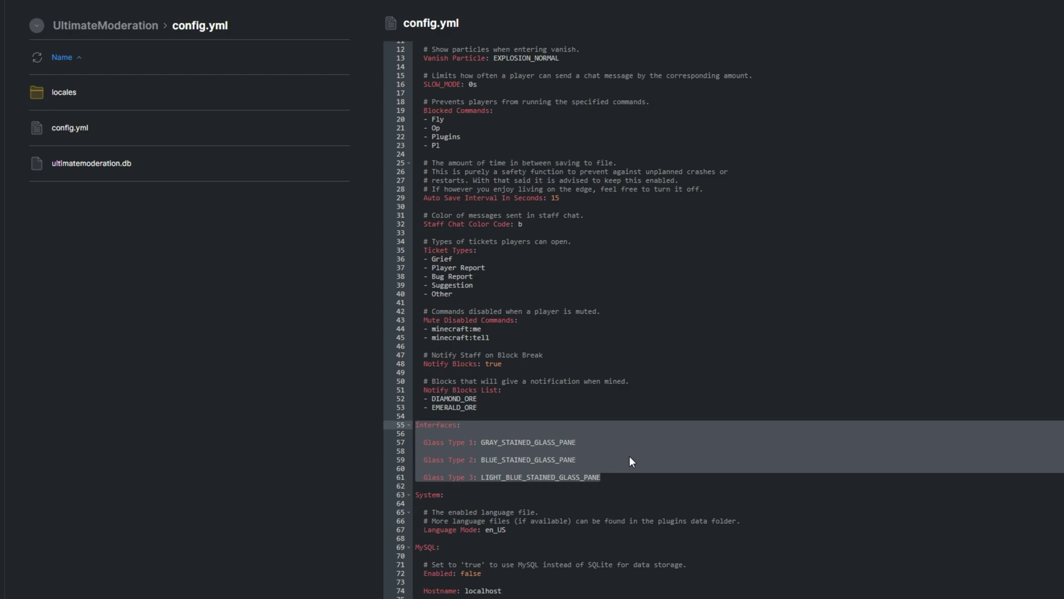
left_click_drag(535, 528, 397, 493)
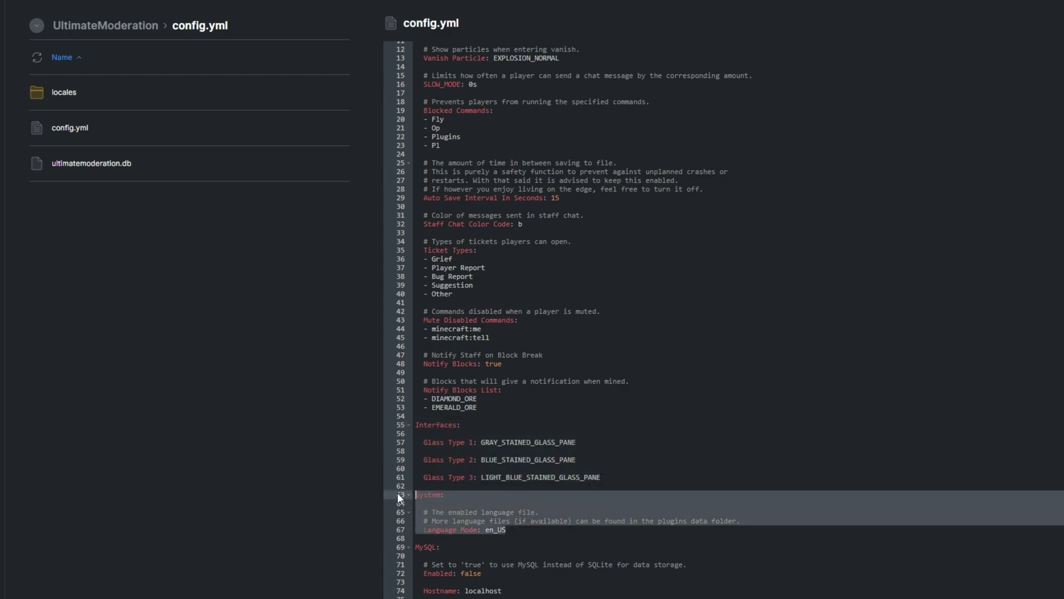
scroll(552, 427, "down", 3)
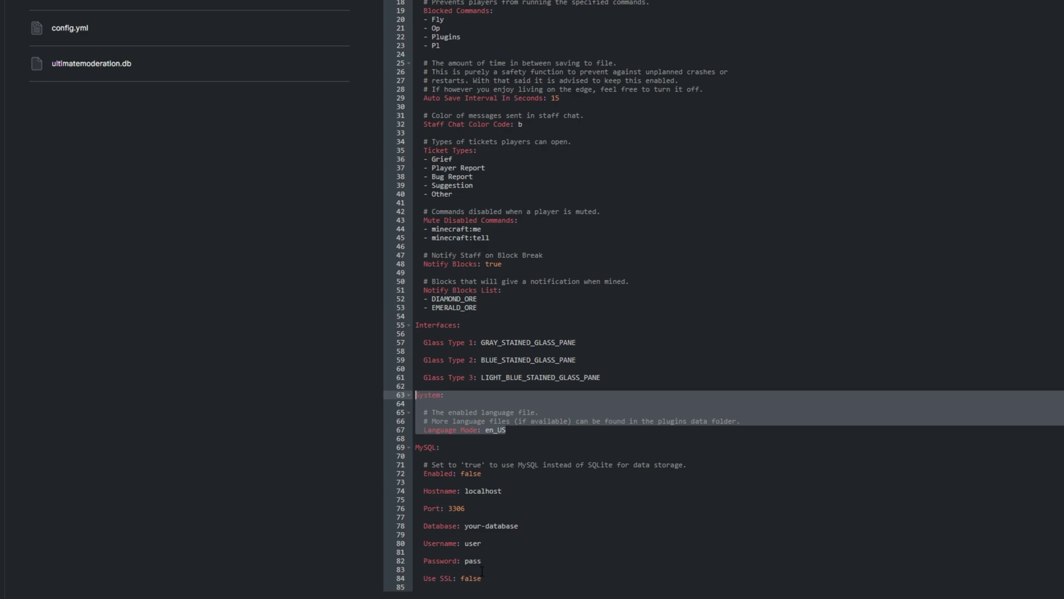
left_click_drag(482, 578, 394, 441)
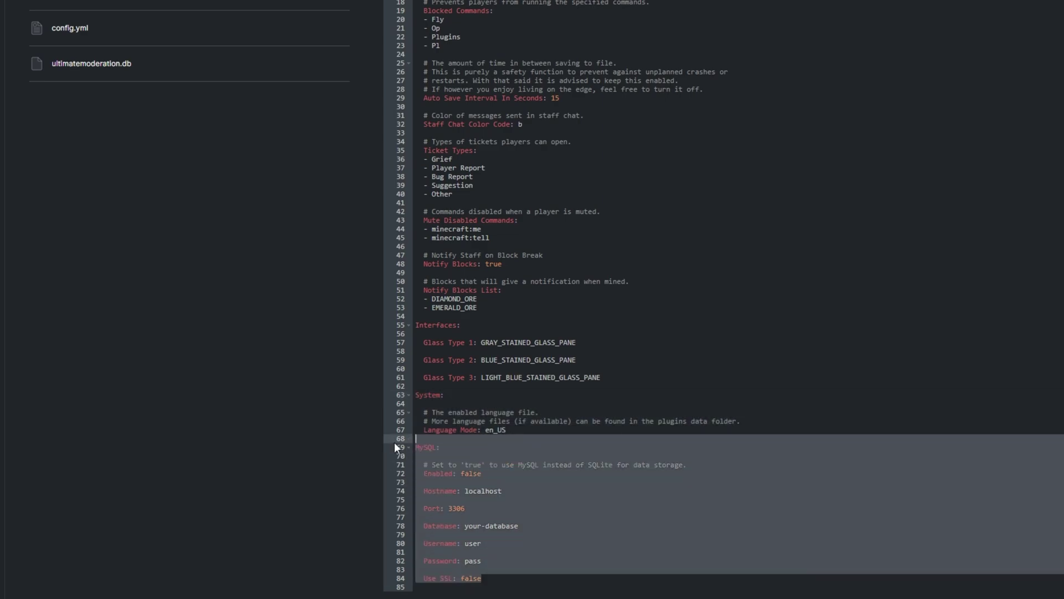
left_click(545, 580)
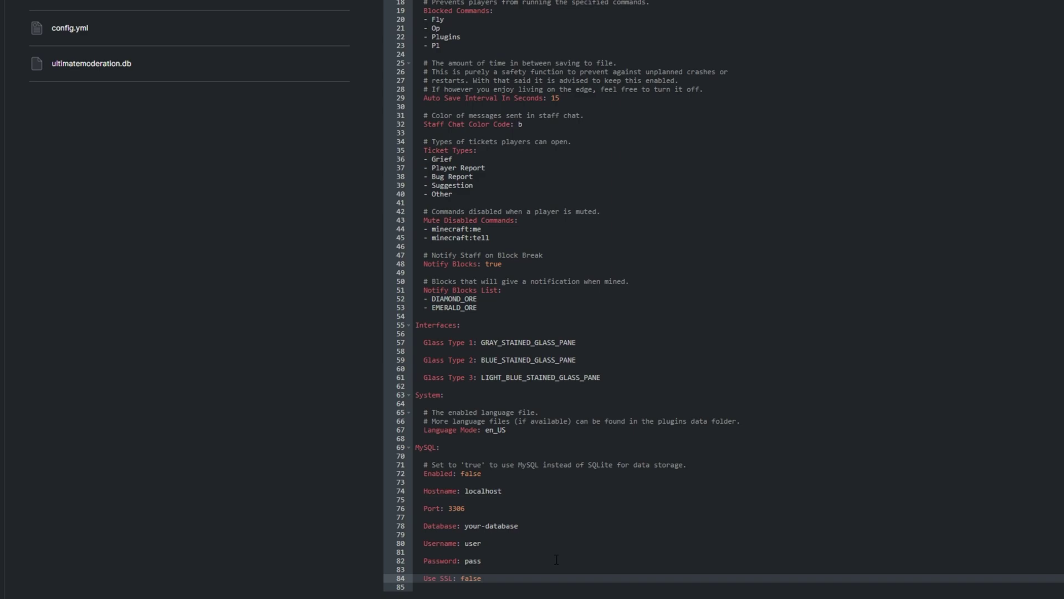
Step: Open the server's MySQL page and enable the MySQL database to show its connection details
left_click(85, 276)
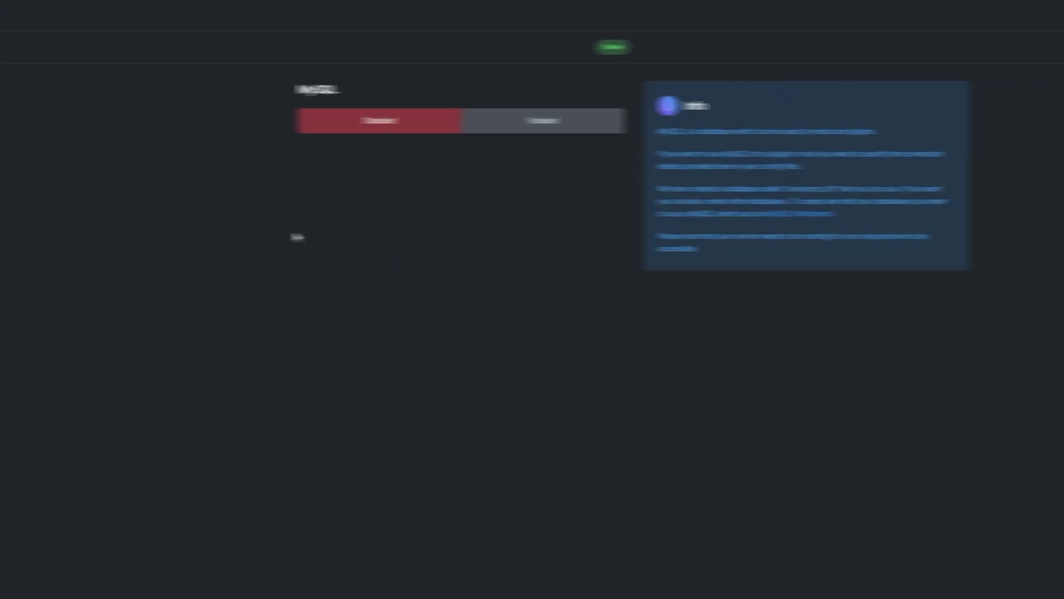
left_click(536, 120)
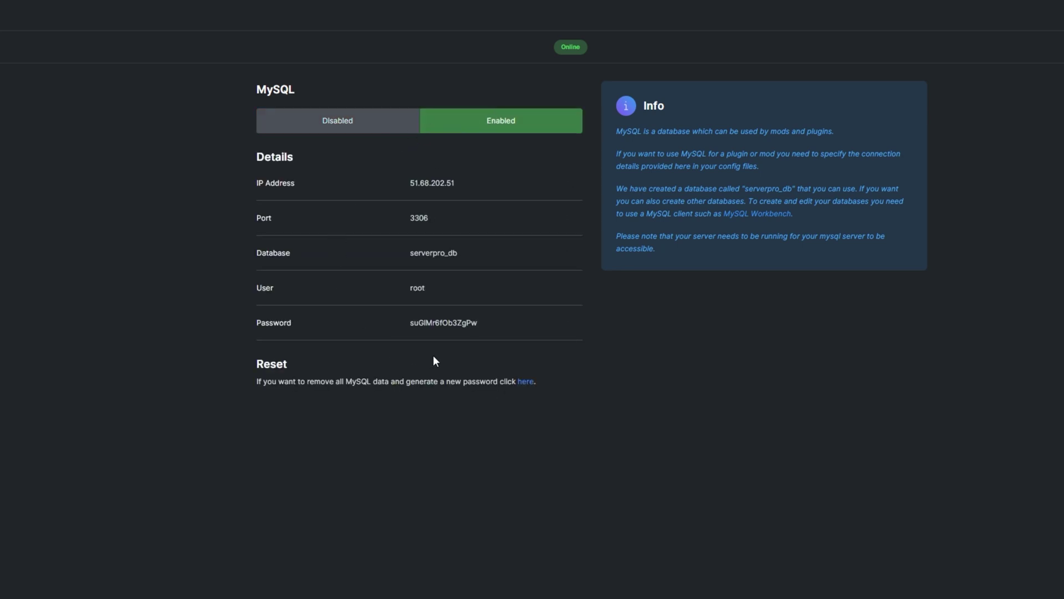